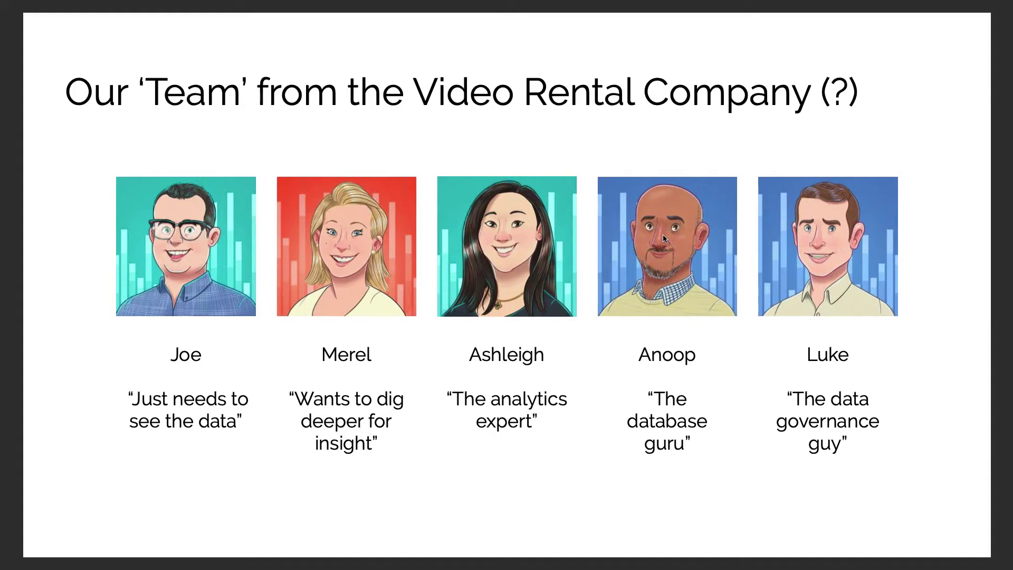
Step: Switch to Tableau Desktop and close the Book4 workbook, discarding its unsaved changes
key("ctrl+Up")
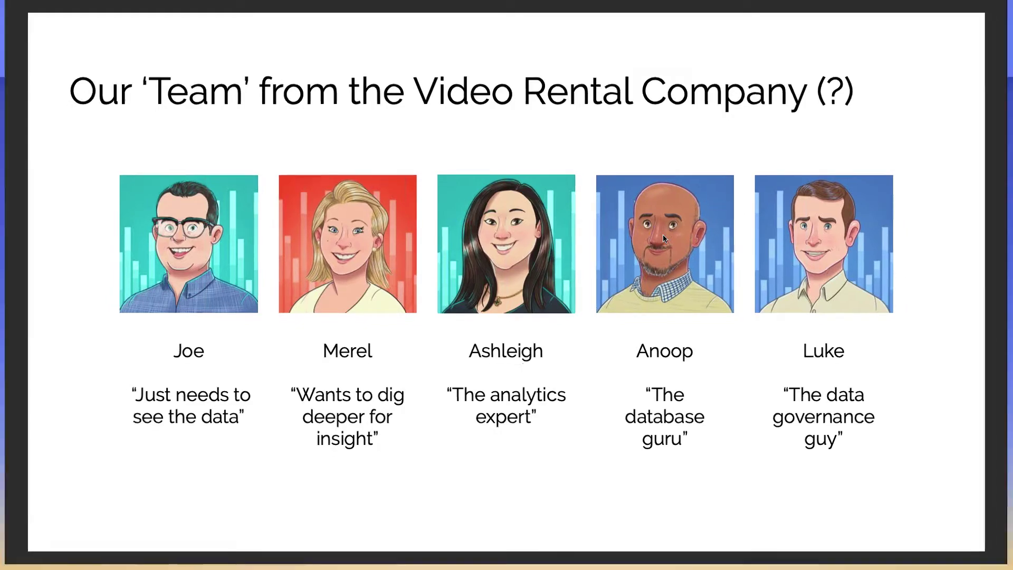
left_click(692, 33)
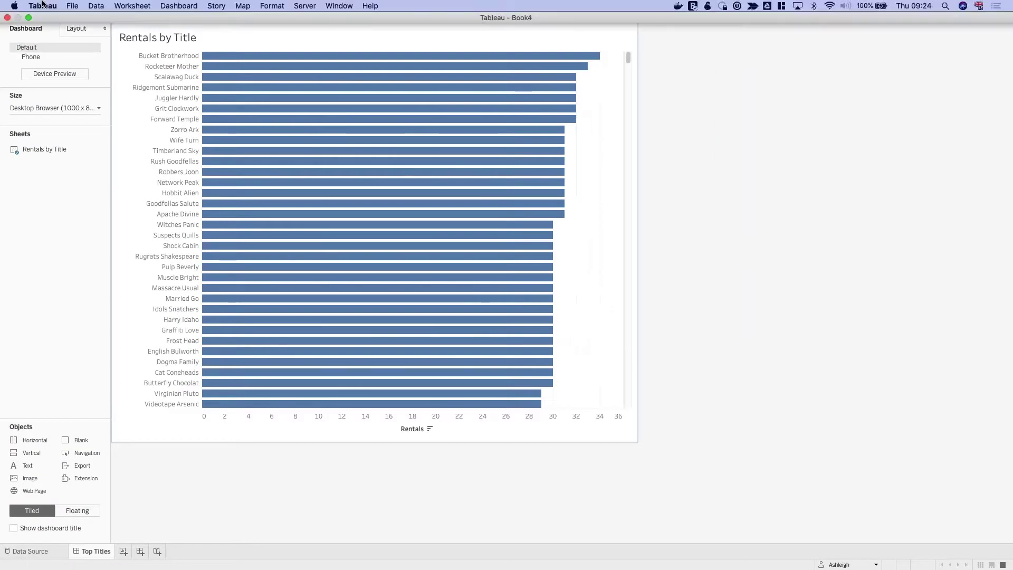
left_click(72, 6)
left_click(83, 39)
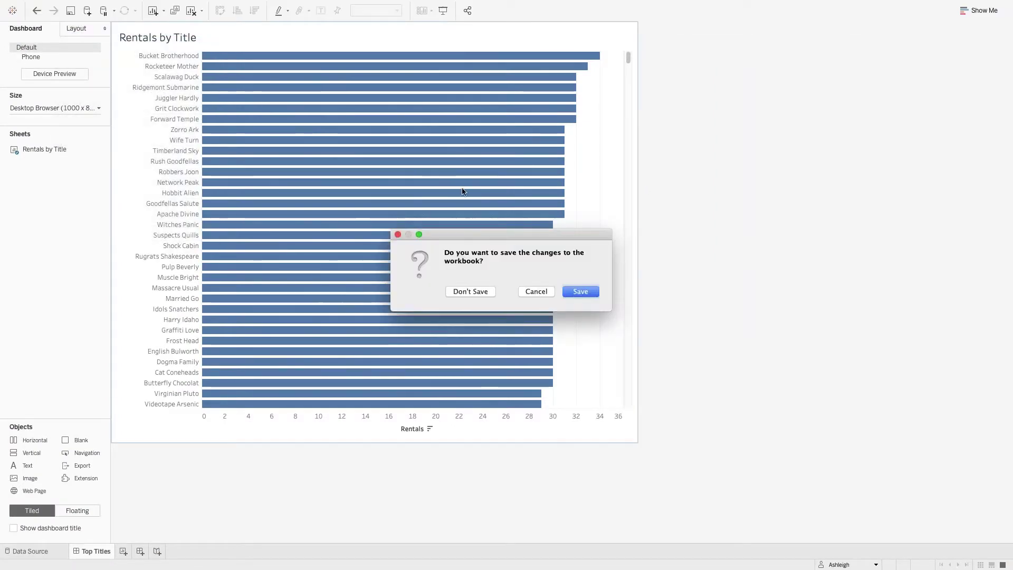
left_click(482, 293)
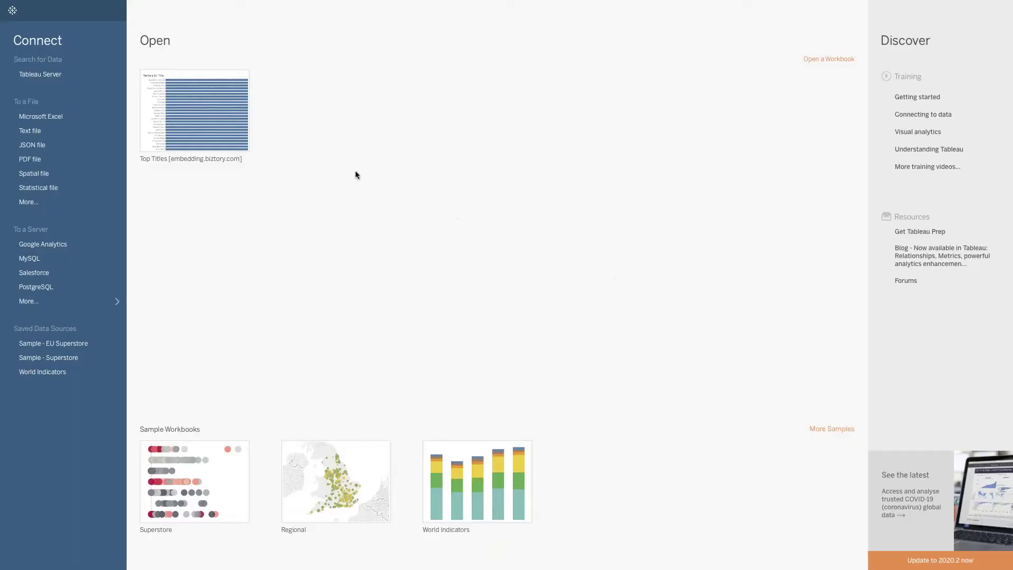
Step: Remove the recent Top Titles thumbnail from the start page and sign out of Tableau Server
left_click(245, 78)
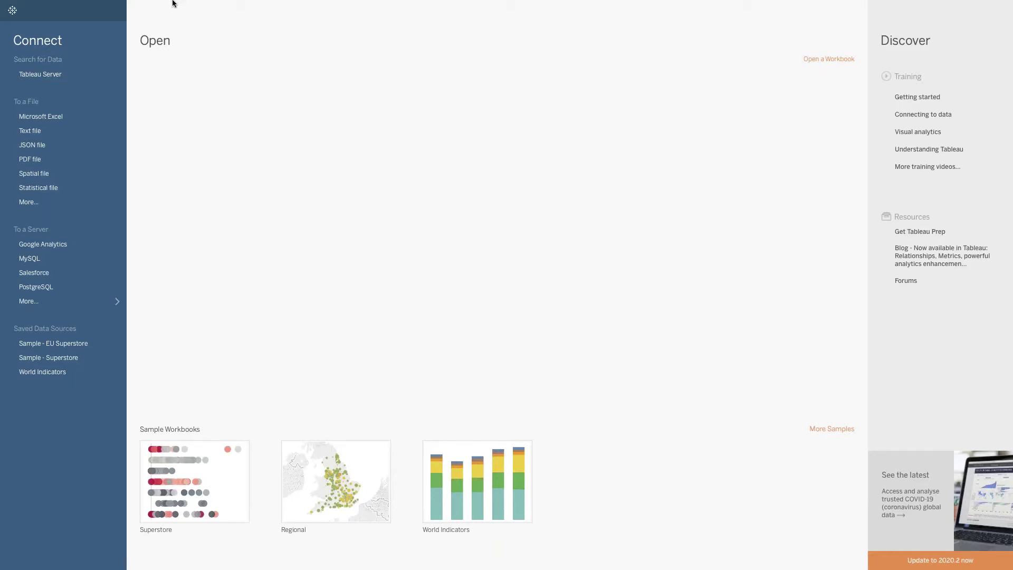
mouse_move(164, 2)
left_click(126, 6)
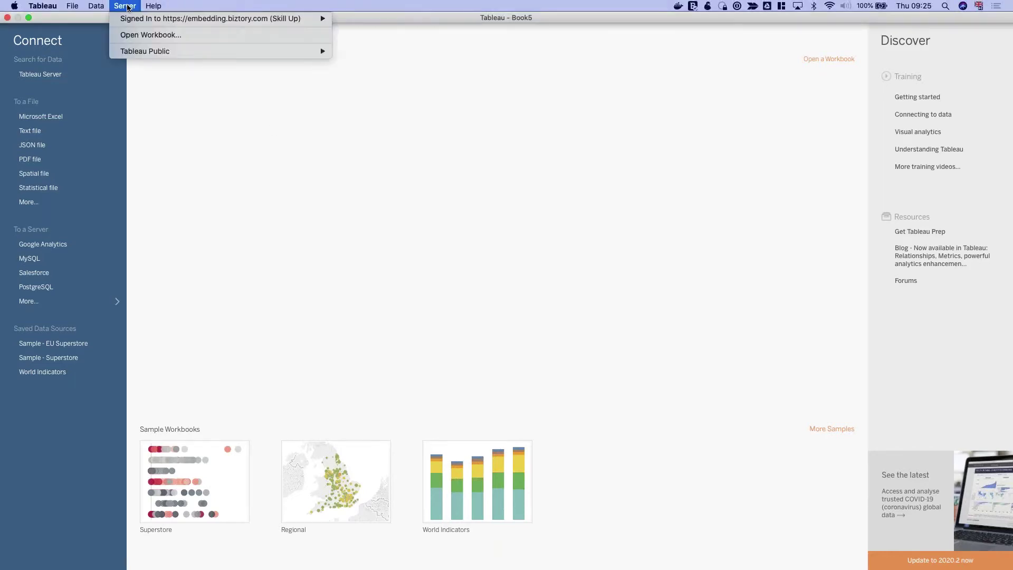
mouse_move(152, 22)
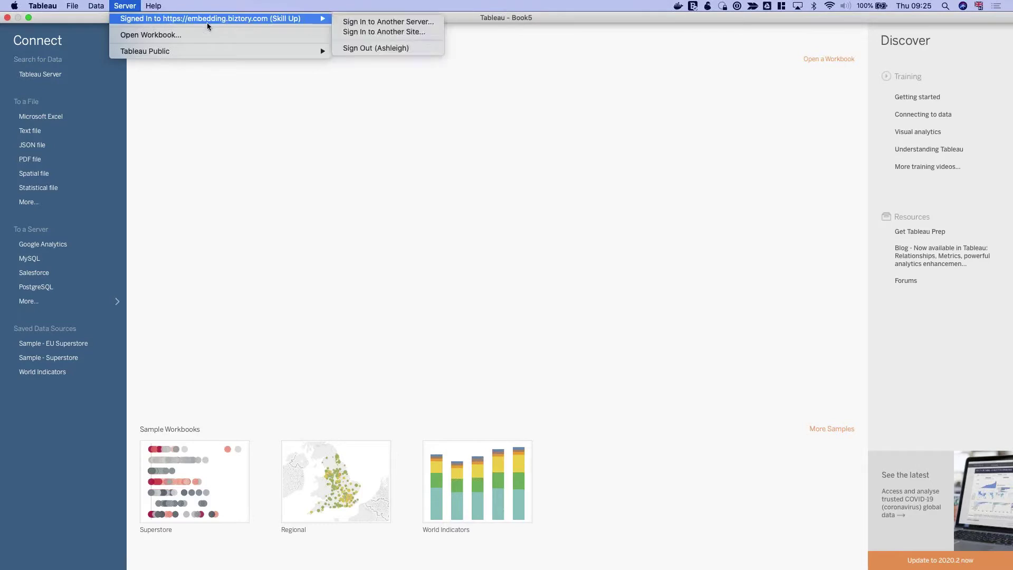
left_click(286, 11)
left_click(126, 6)
left_click(359, 47)
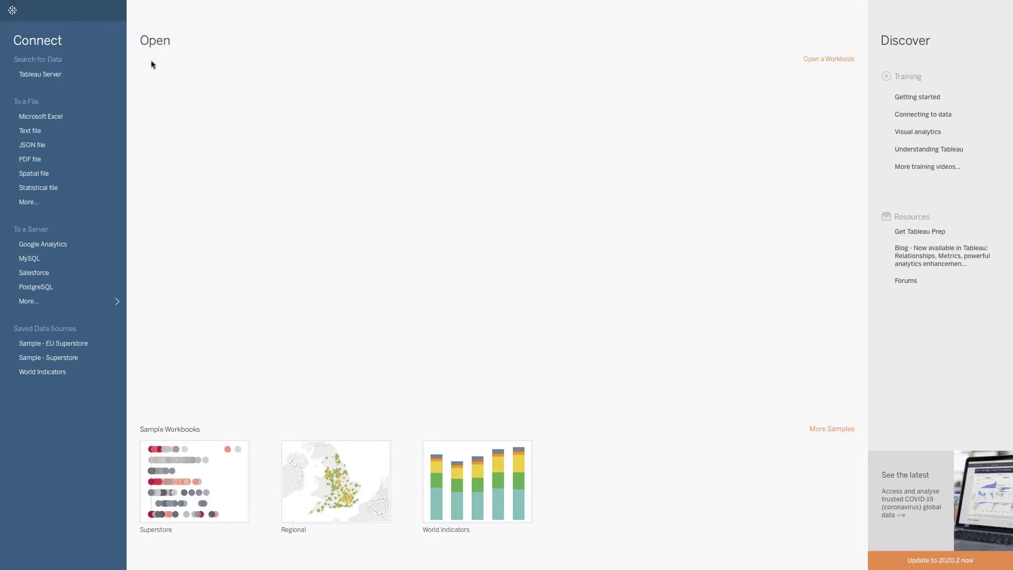
Step: Sign in to Tableau Server at embedding.biztory.com with the other user's username and password
left_click(126, 6)
left_click(134, 16)
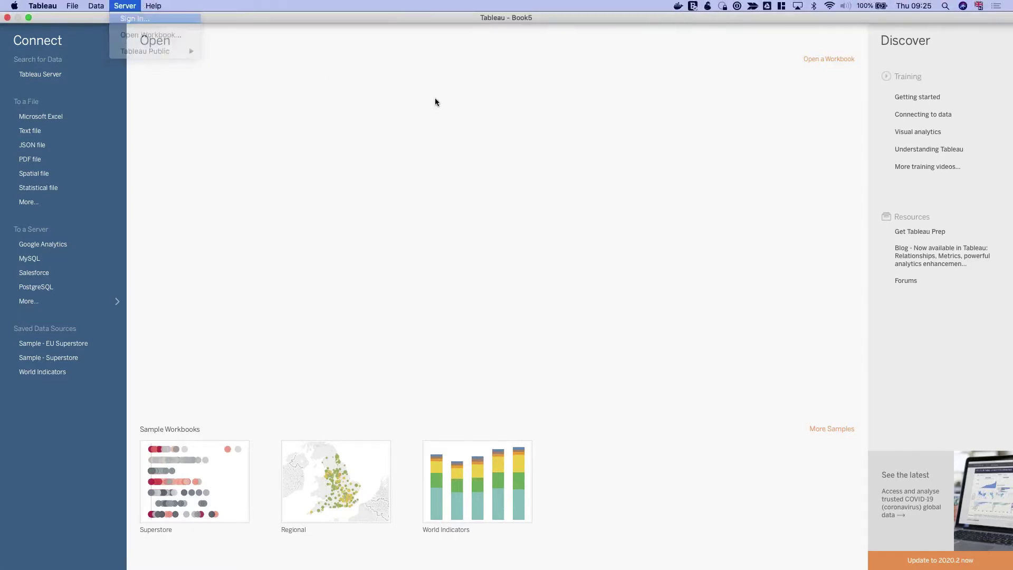
left_click(581, 285)
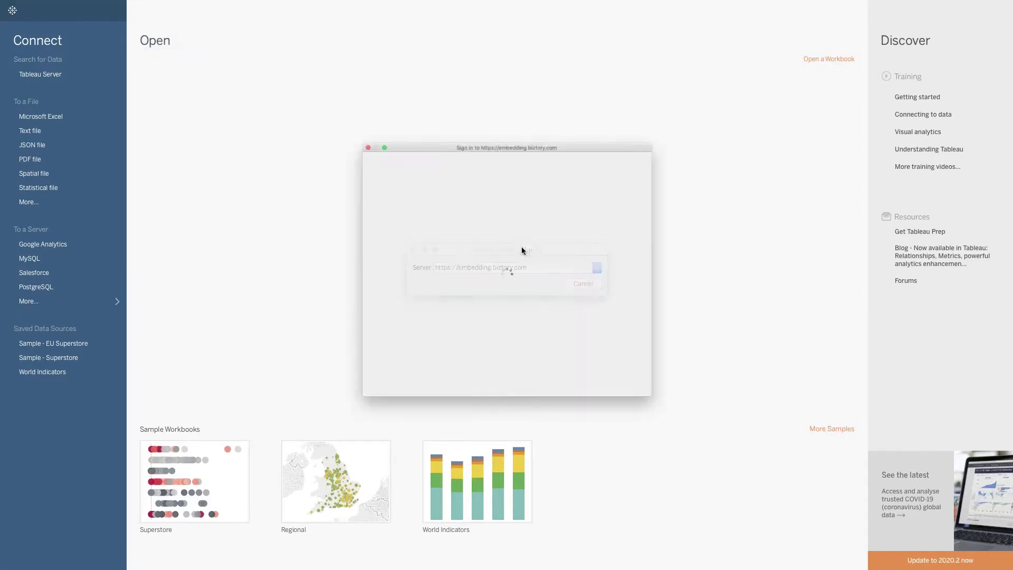
type("an")
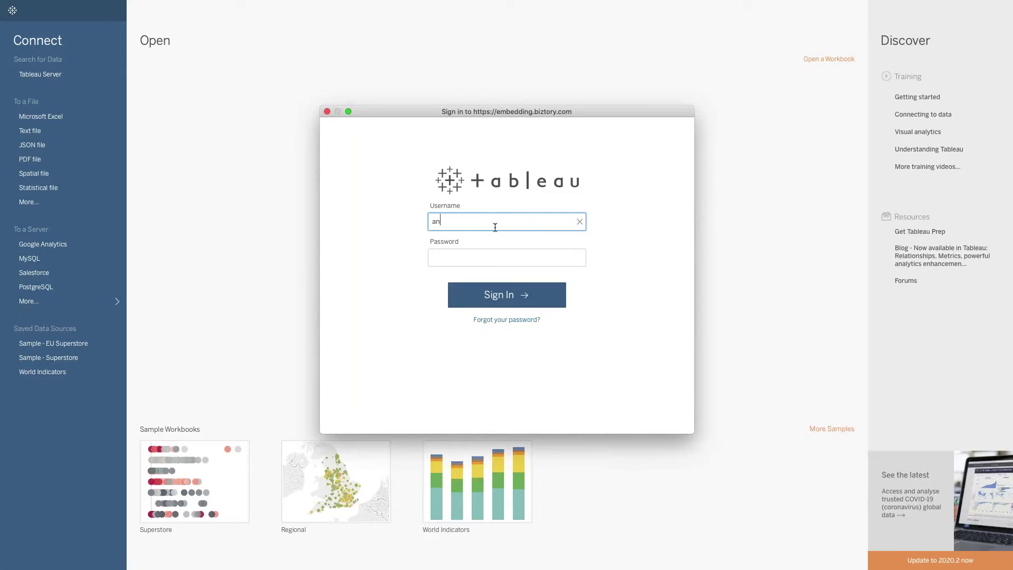
type("oo[@demo")
key("Tab")
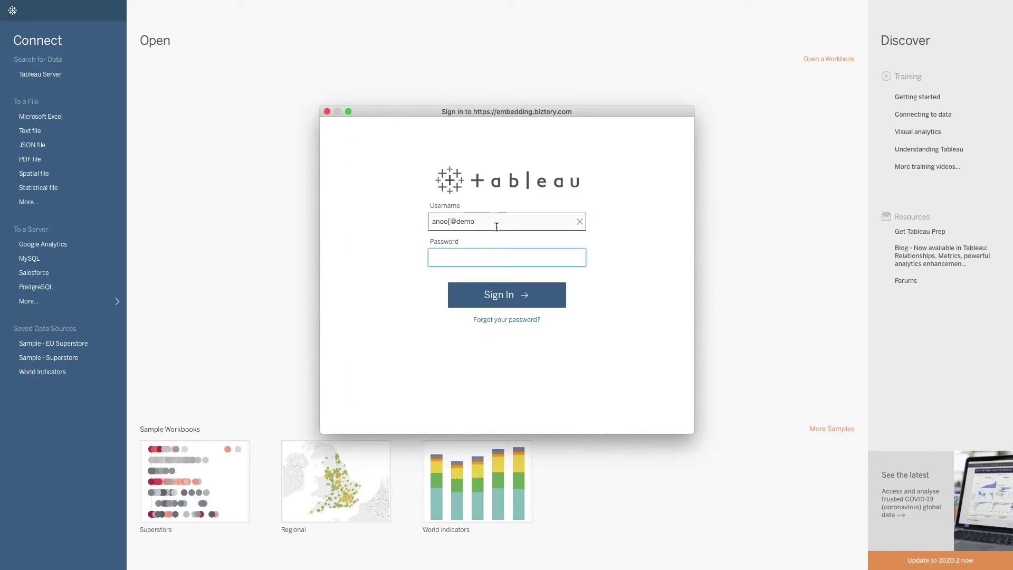
left_click(449, 222)
key("BackSpace")
type("p")
key("Tab")
key("BackSpace")
key("BackSpace")
key("Return")
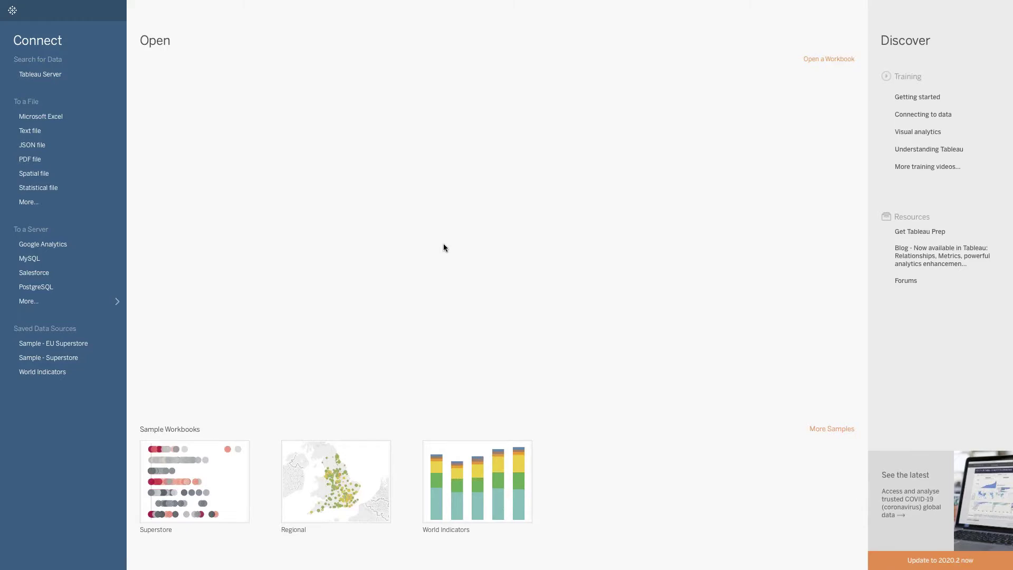
Step: Open the Top Titles workbook from the server, with Find set to All Workbooks
left_click(130, 7)
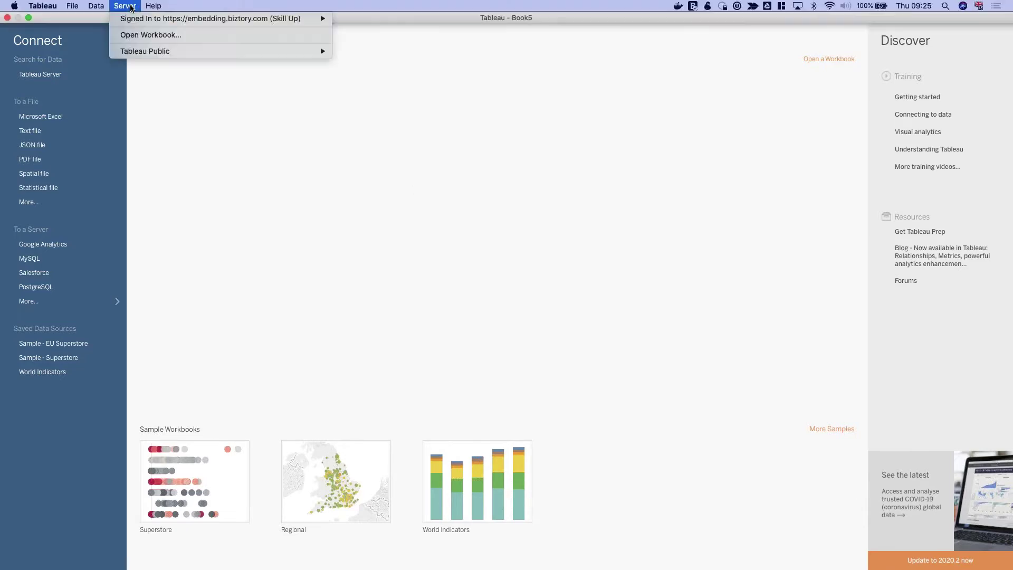
left_click(142, 36)
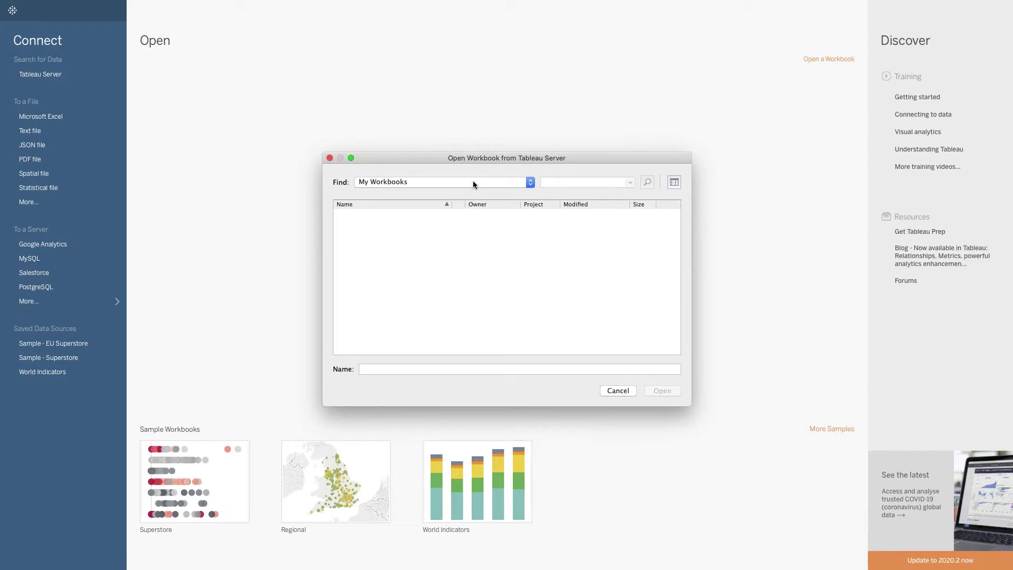
left_click(473, 180)
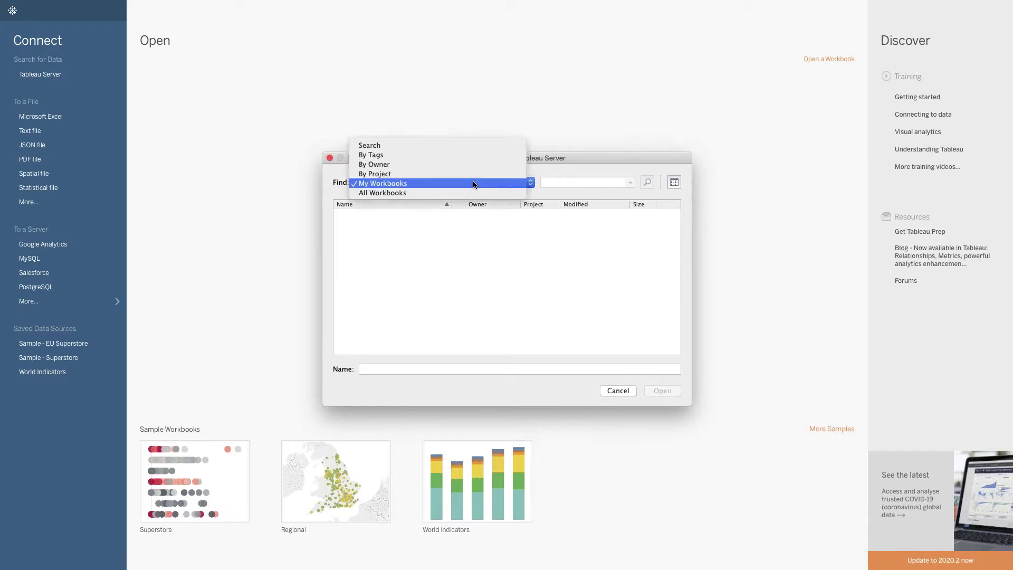
left_click(464, 192)
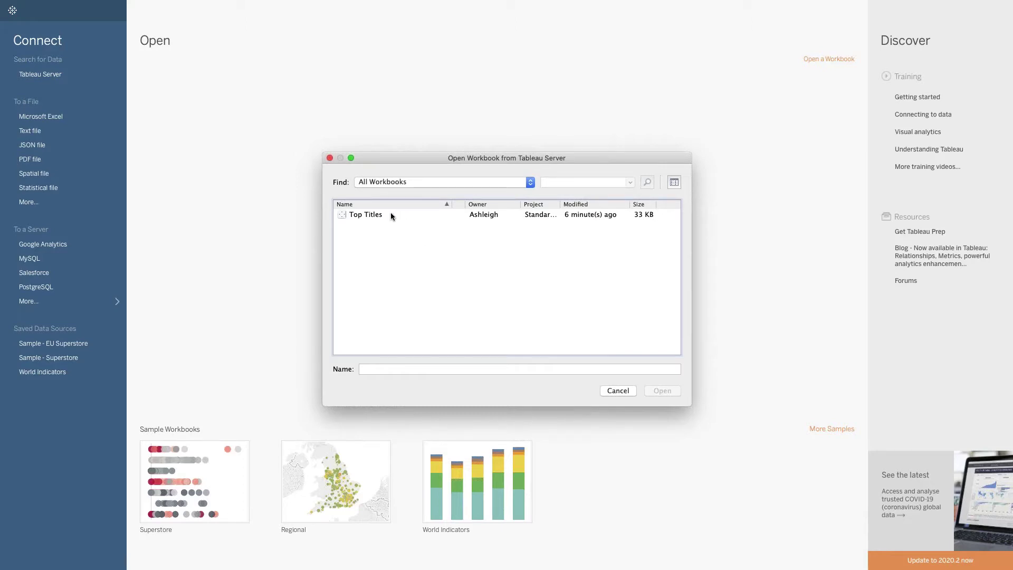
left_click_drag(562, 204, 583, 204)
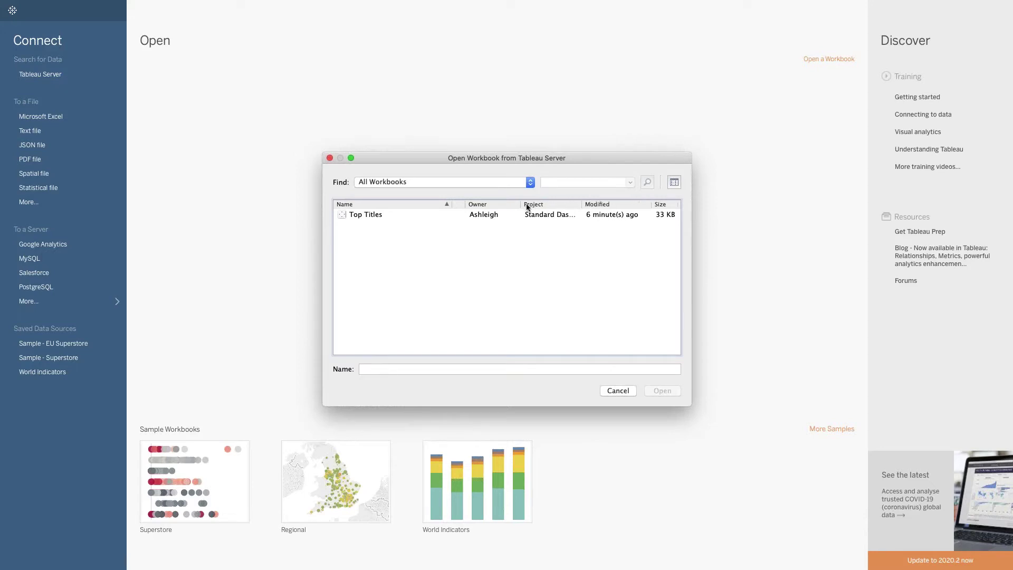
left_click(366, 215)
left_click(663, 391)
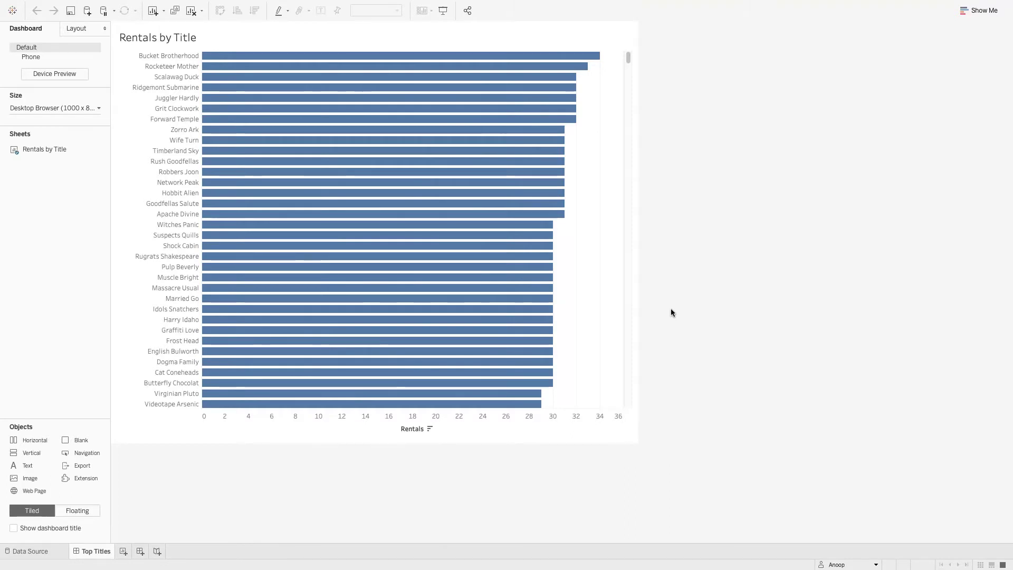
Step: Show the rental+ (defaultdb) submenu from the Data menu
mouse_move(486, 2)
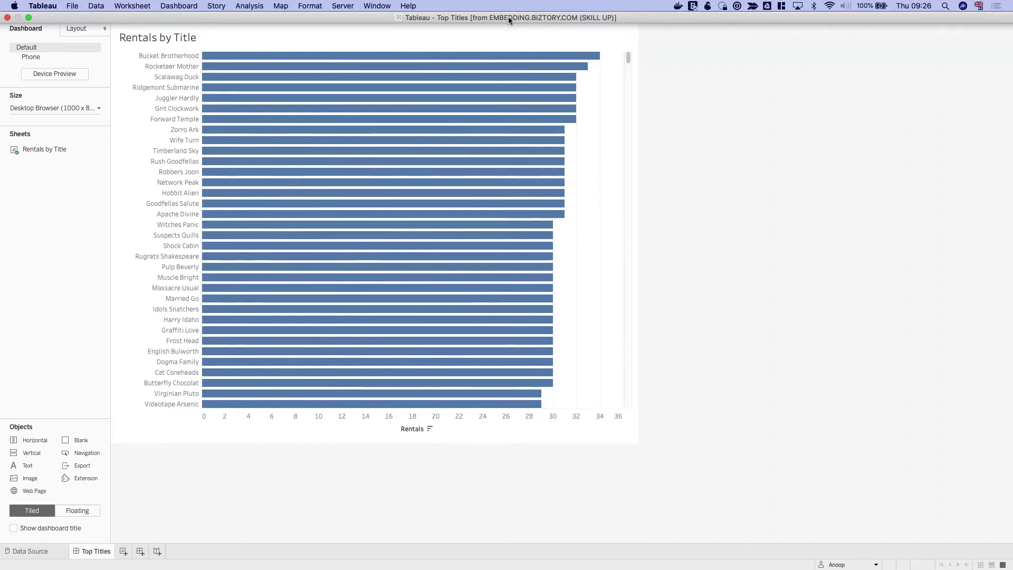
left_click(97, 7)
Step: Edit the rental+ (defaultdb) data source to reach its Data Source page
mouse_move(112, 95)
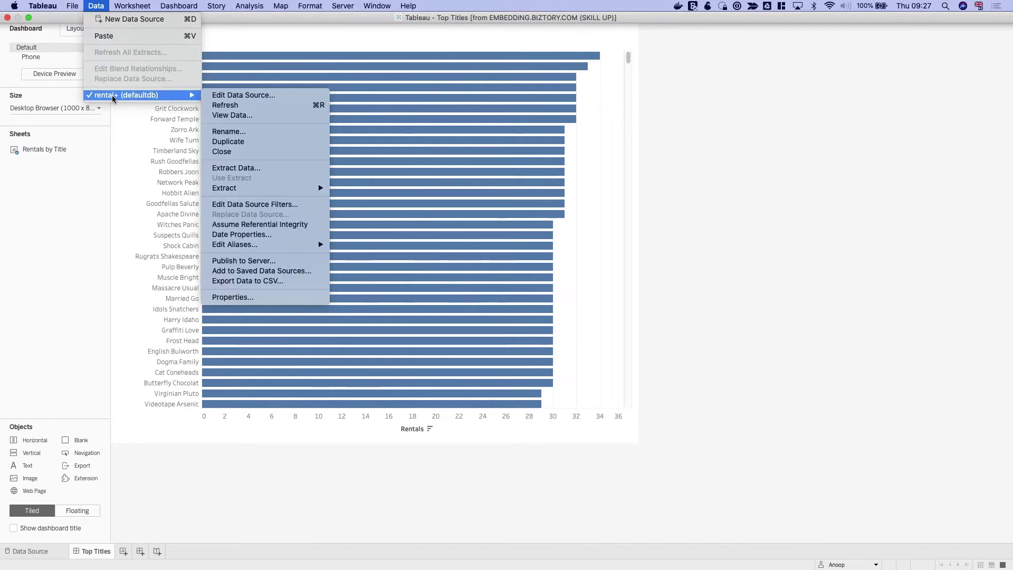
left_click(283, 96)
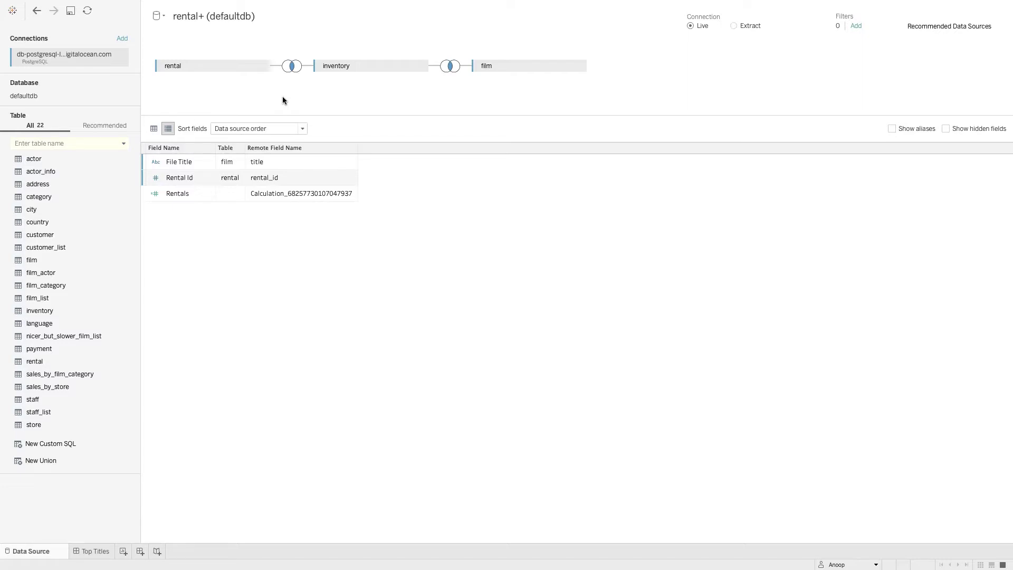
Step: Left-join the payment table to rental on Rental Id and review the join settings
left_click_drag(362, 115, 371, 186)
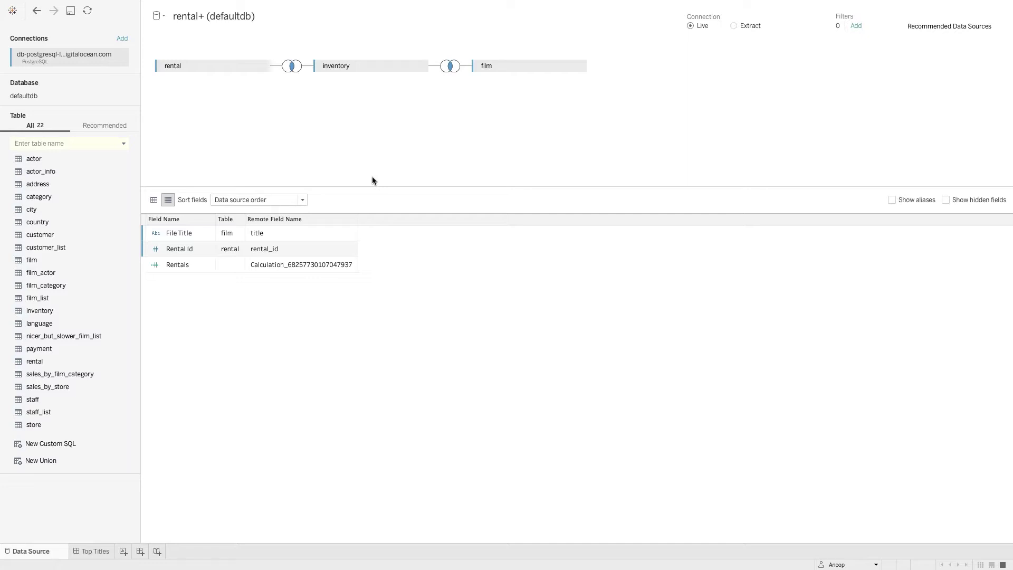
left_click_drag(40, 349, 308, 136)
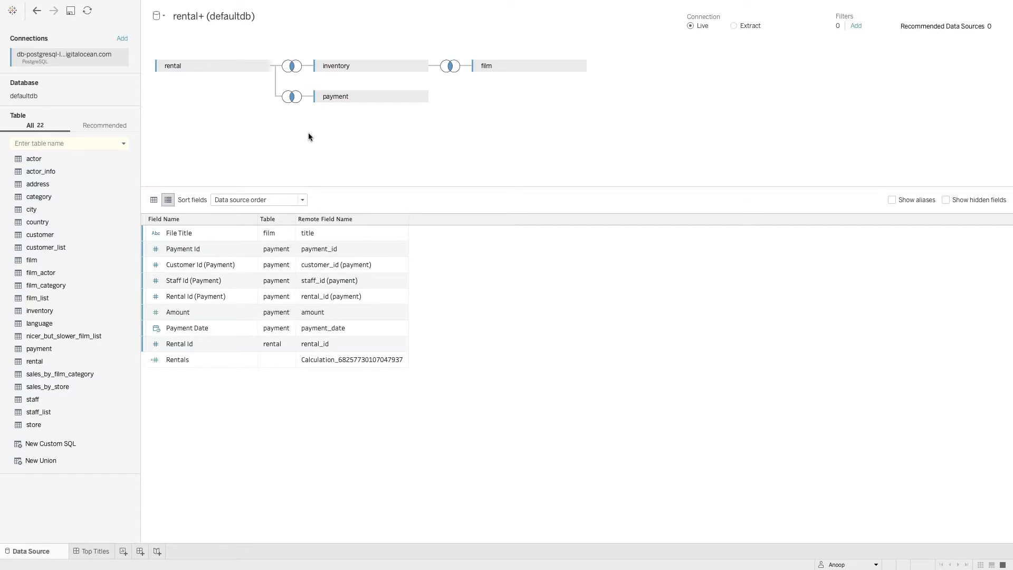
left_click(292, 97)
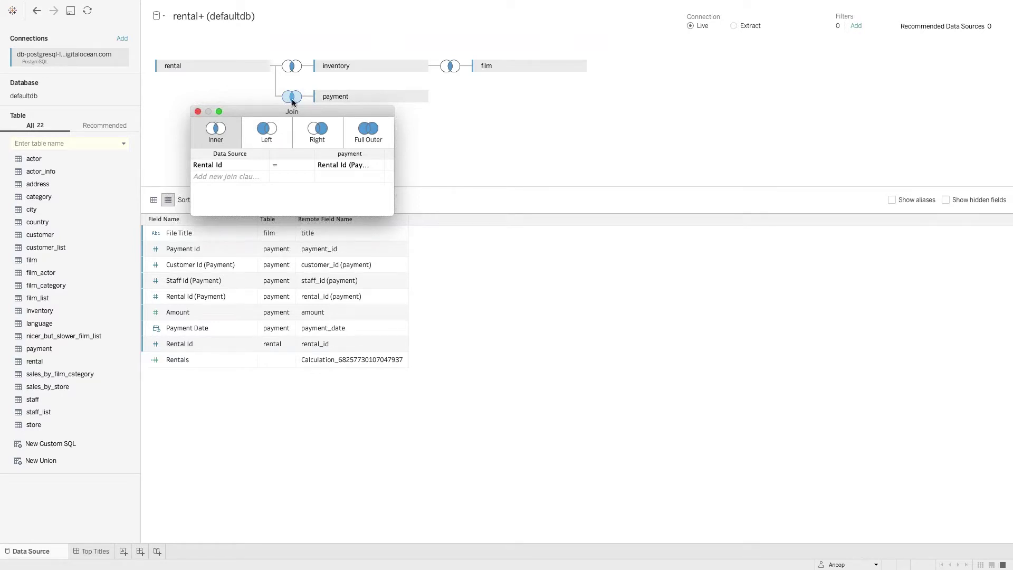
left_click(198, 112)
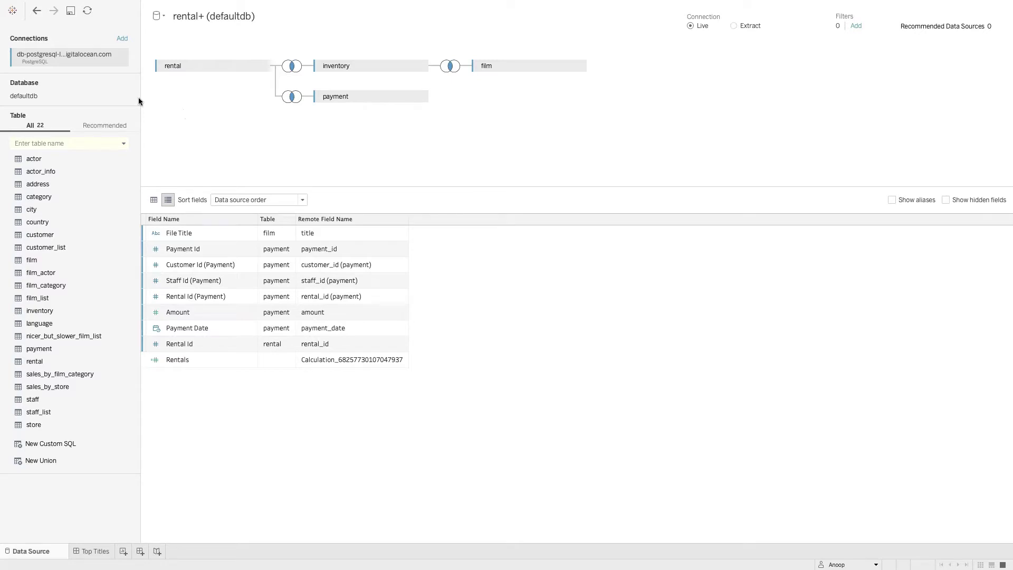
Step: Join customer to rental on Customer Id by removing the payment clause, then add staff
left_click_drag(52, 234, 298, 153)
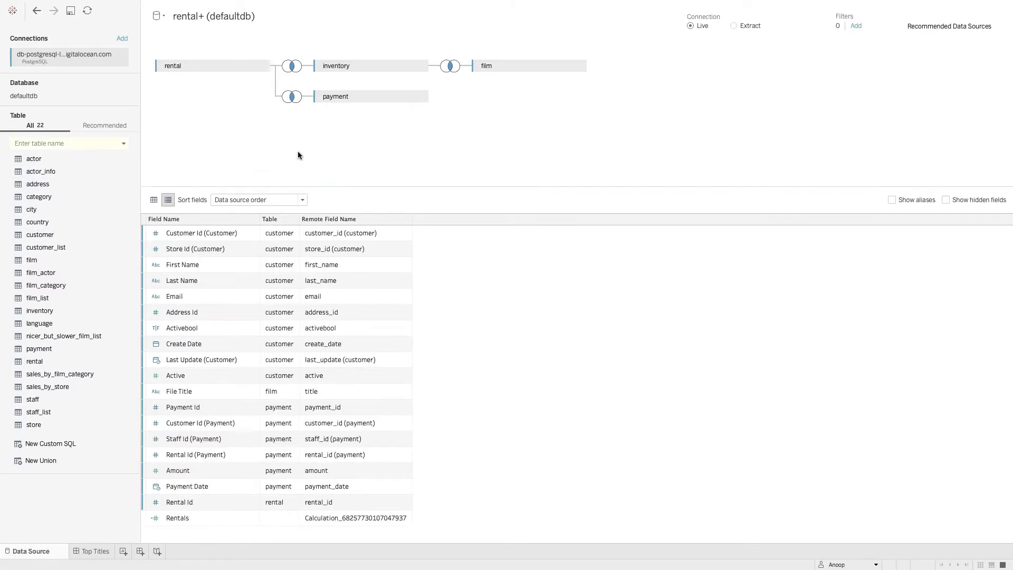
left_click(450, 96)
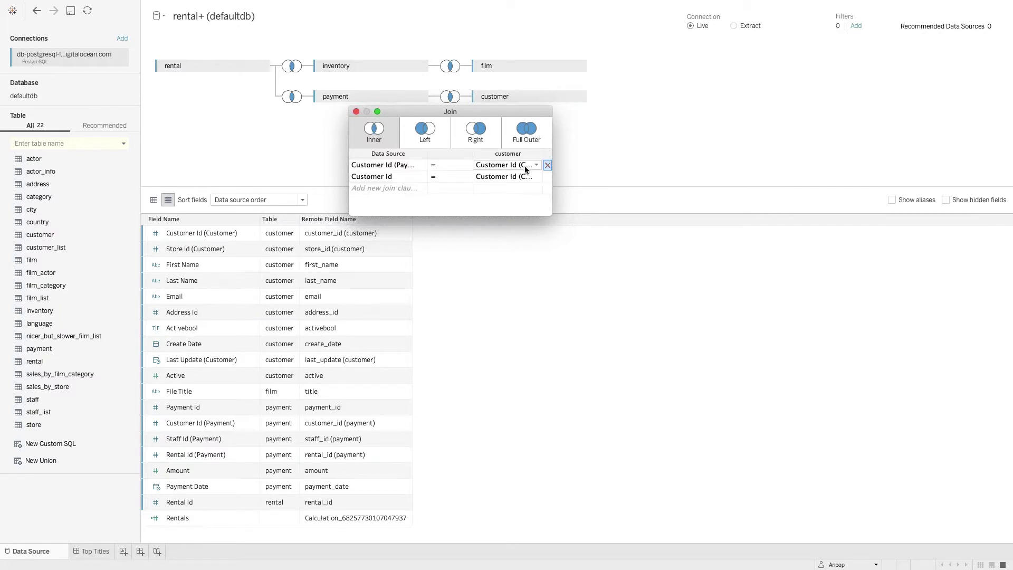
left_click(547, 164)
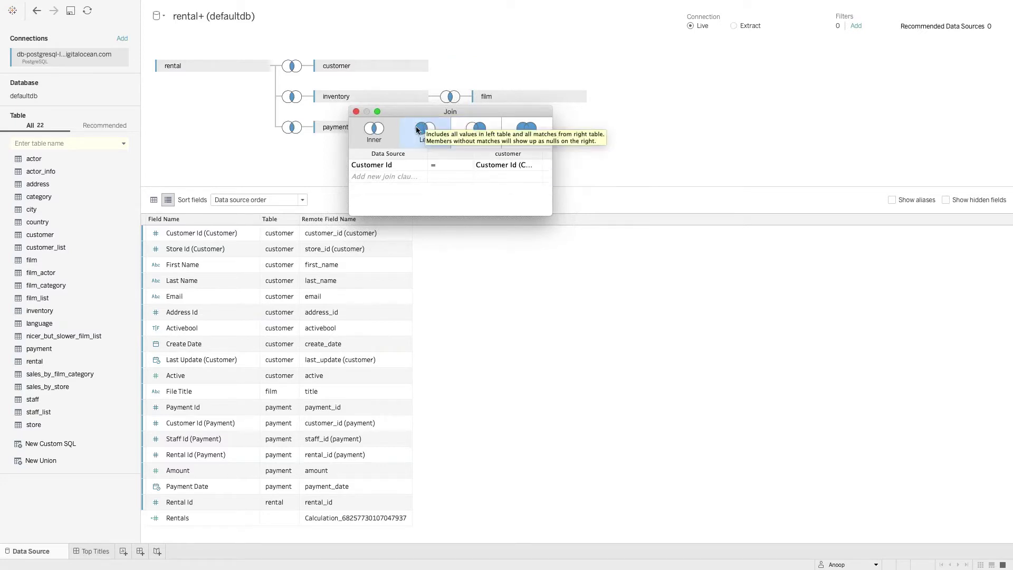
left_click(356, 112)
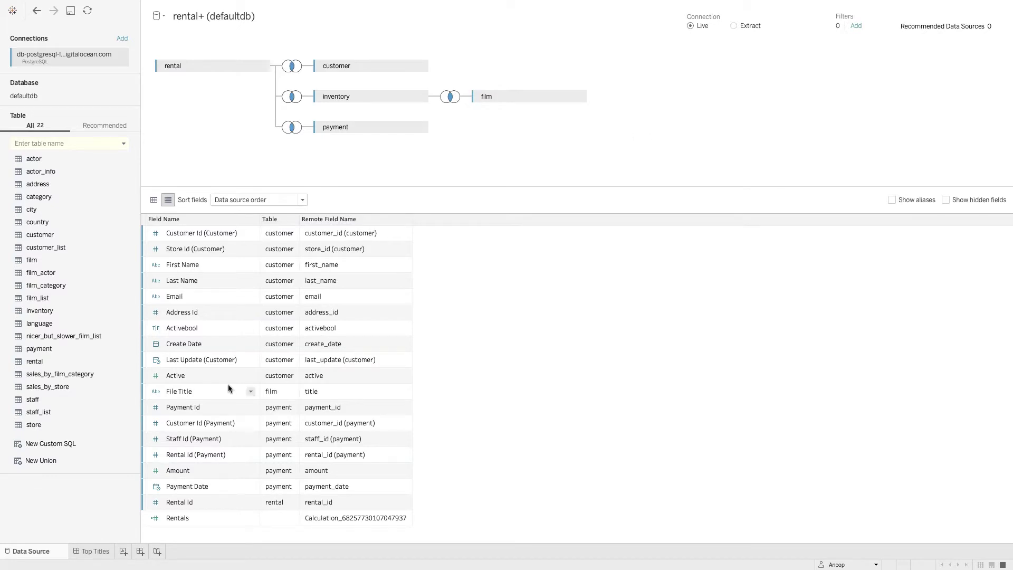
left_click_drag(35, 402, 385, 166)
Step: Delete the payment-based Staff Id clause so staff joins rental on Staff Id alone
left_click(450, 127)
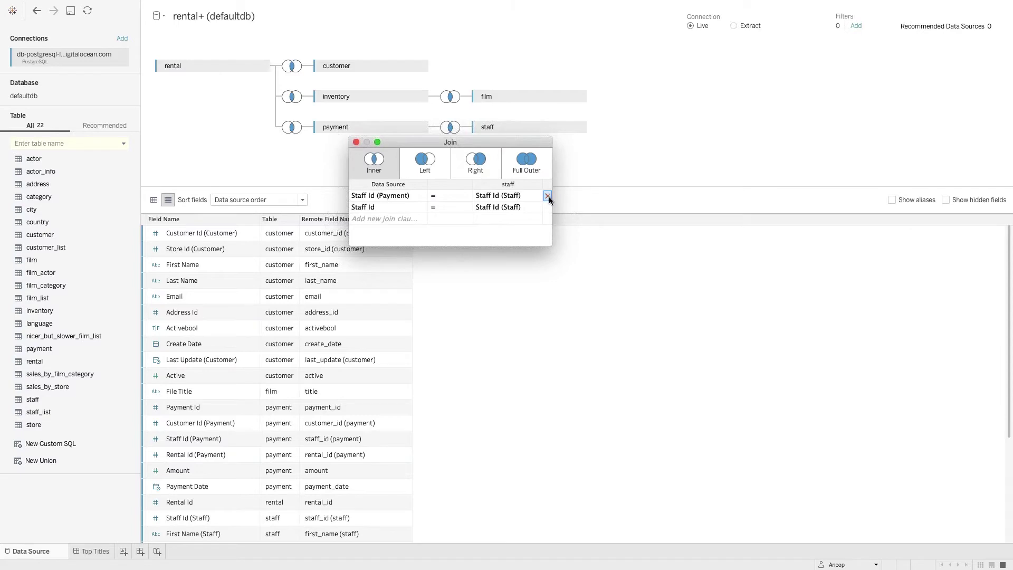
left_click(548, 196)
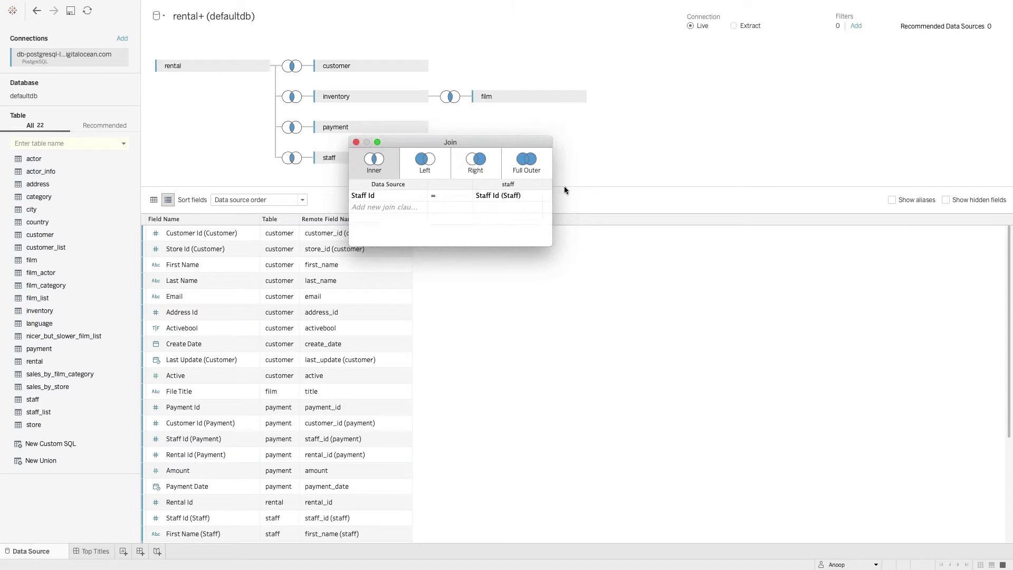
left_click(356, 144)
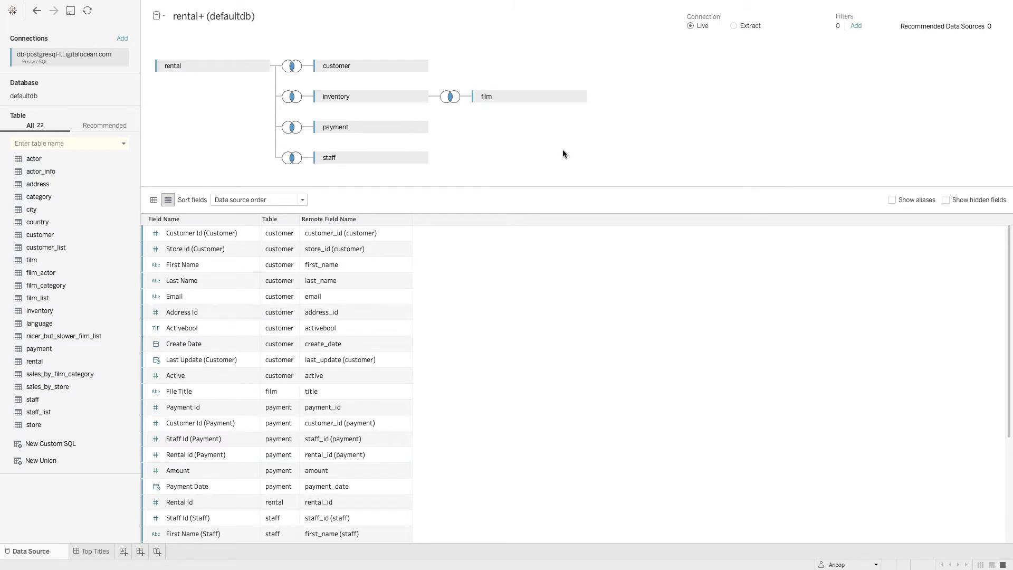
Step: Enlarge the field grid and sort fields 'A to Z ascending per table'
left_click_drag(594, 186, 599, 109)
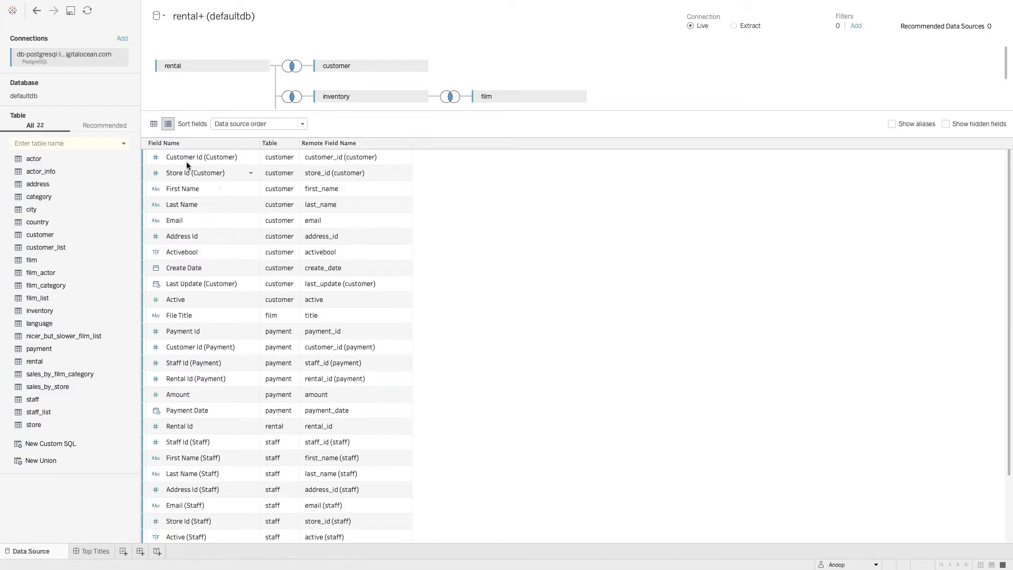
left_click(251, 122)
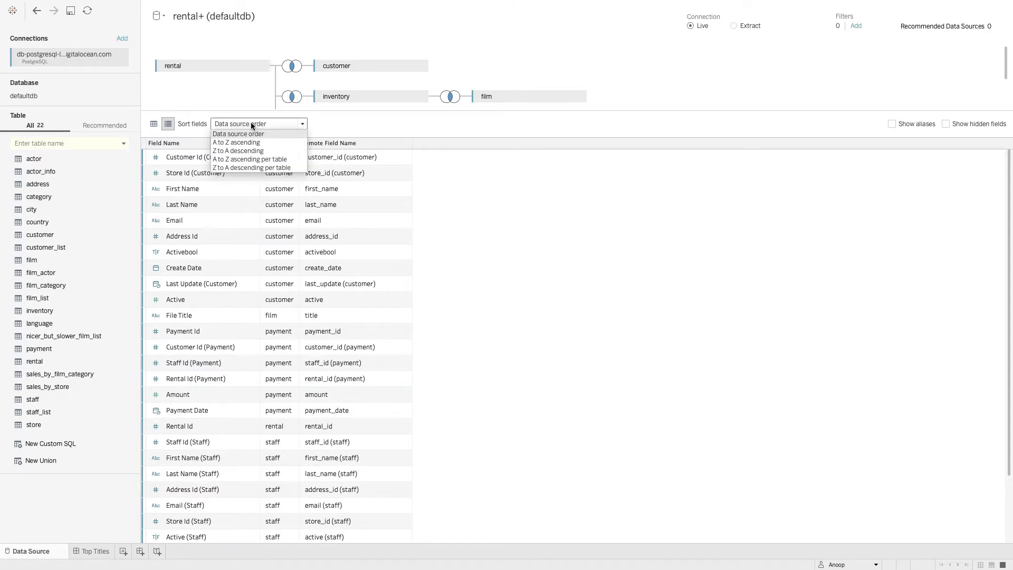
left_click(294, 164)
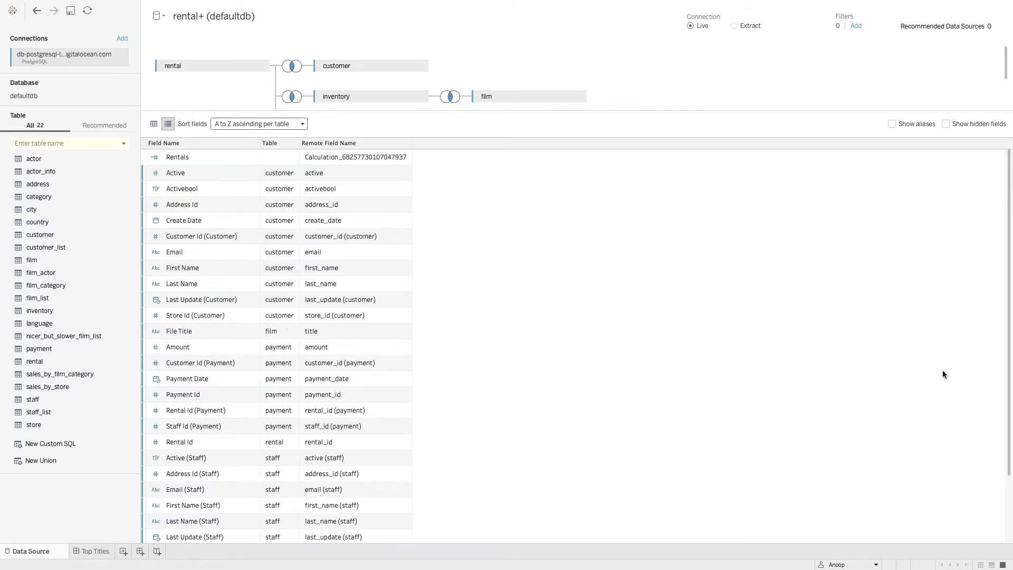
Step: Hide customer fields Active through Store Id (Customer), then unhide Email
scroll(1008, 333, "down", 4)
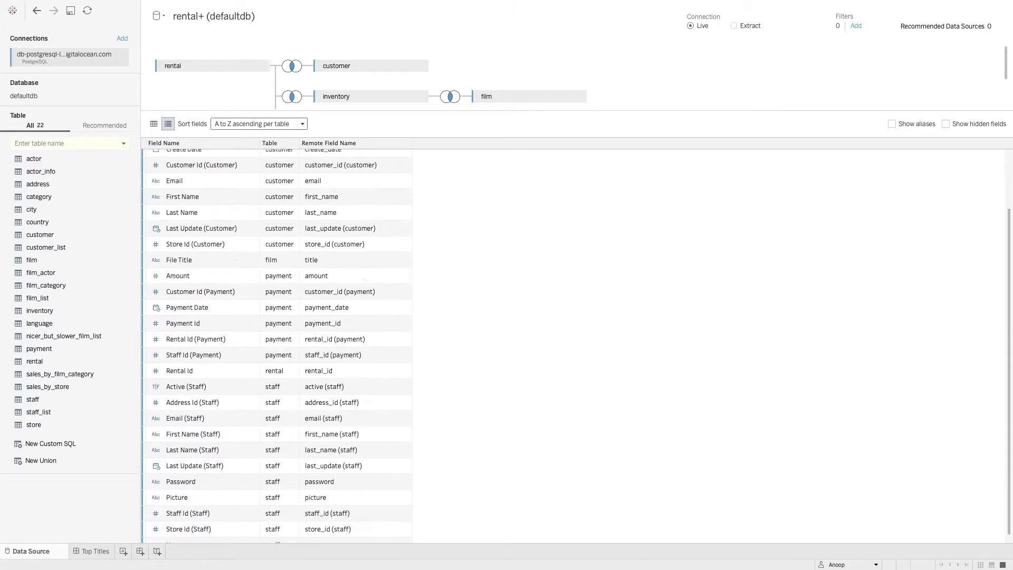
scroll(577, 345, "up", 4)
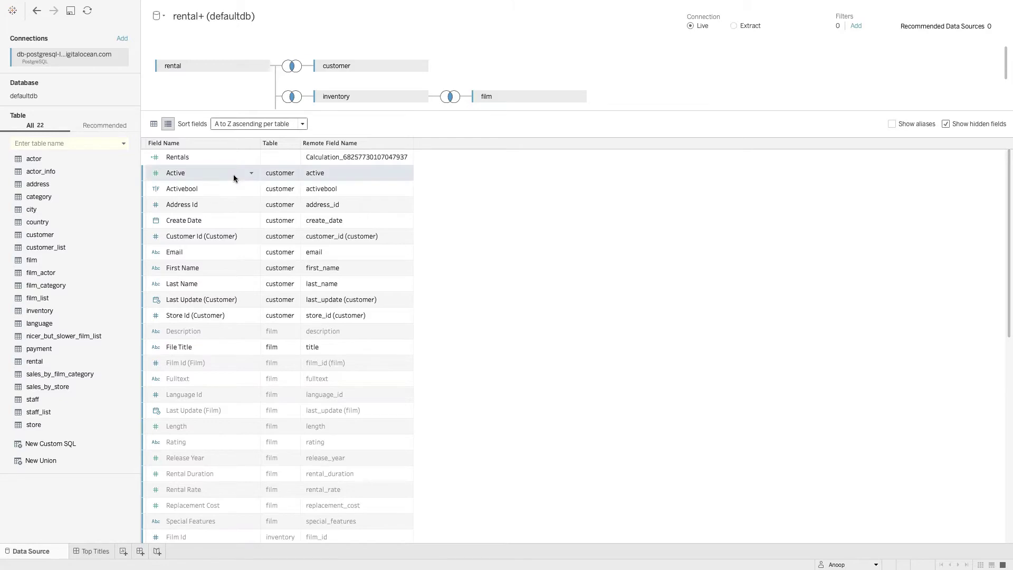
left_click(233, 311, "shift")
right_click(233, 311)
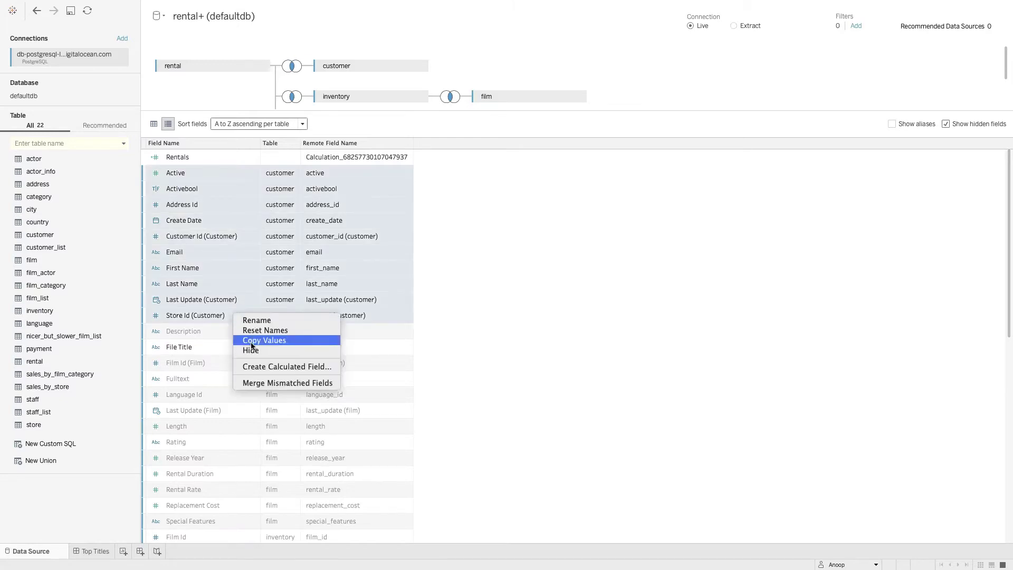
left_click(258, 350)
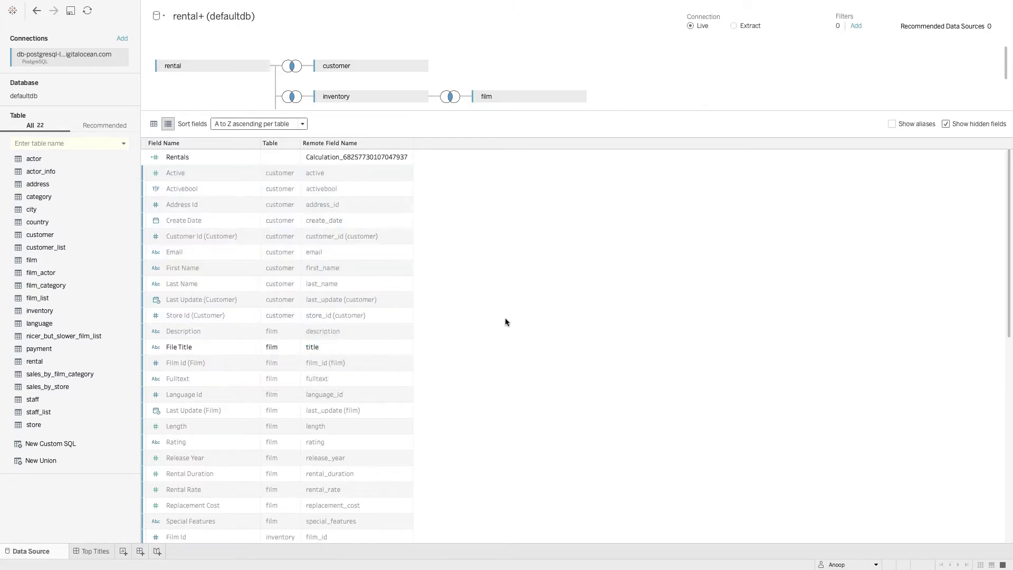
right_click(211, 256)
left_click(230, 301)
Step: Unhide the Inventory Id (Inventory) field
scroll(234, 353, "down", 5)
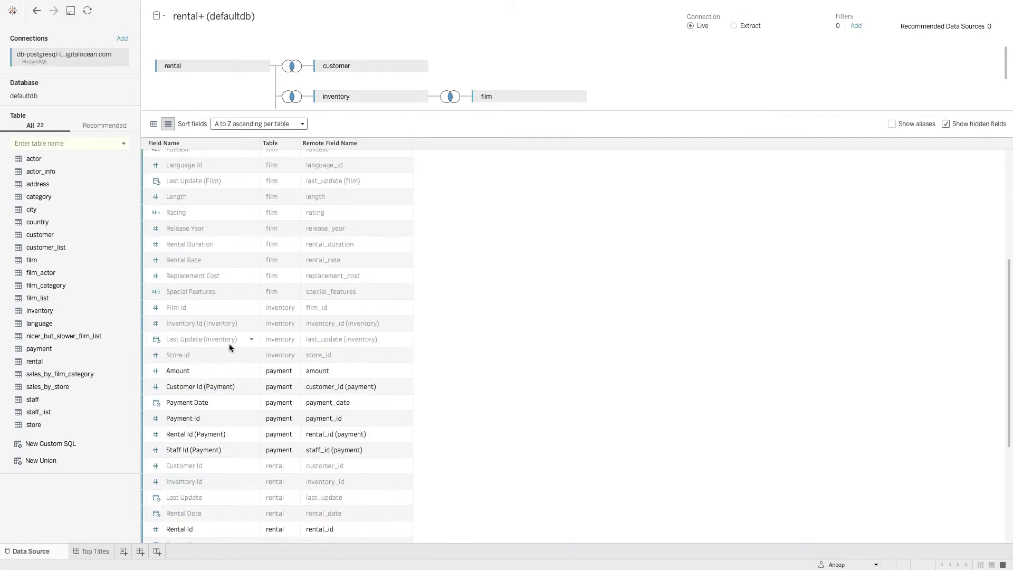
scroll(229, 343, "down", 2)
left_click(240, 218)
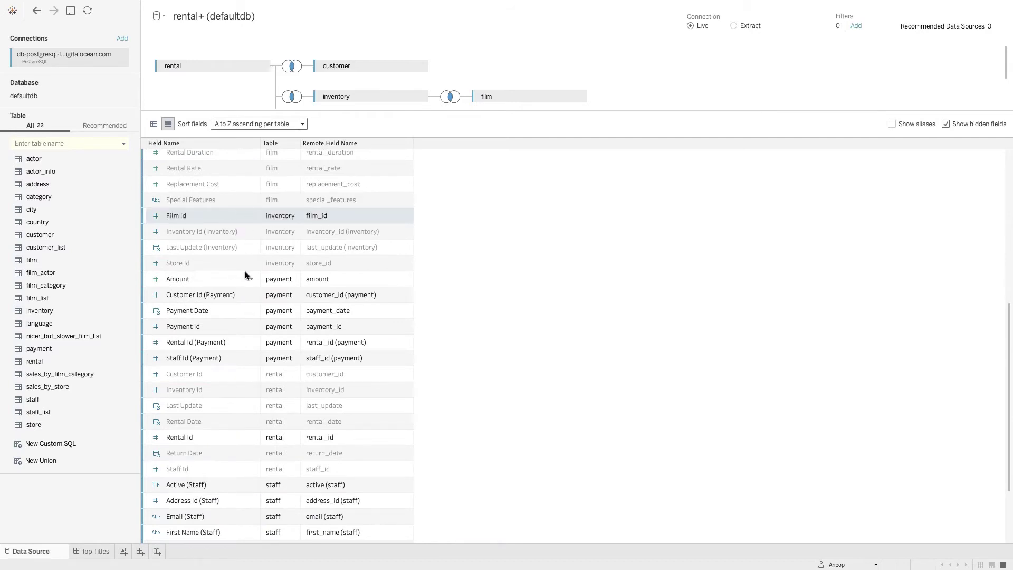
left_click(222, 233)
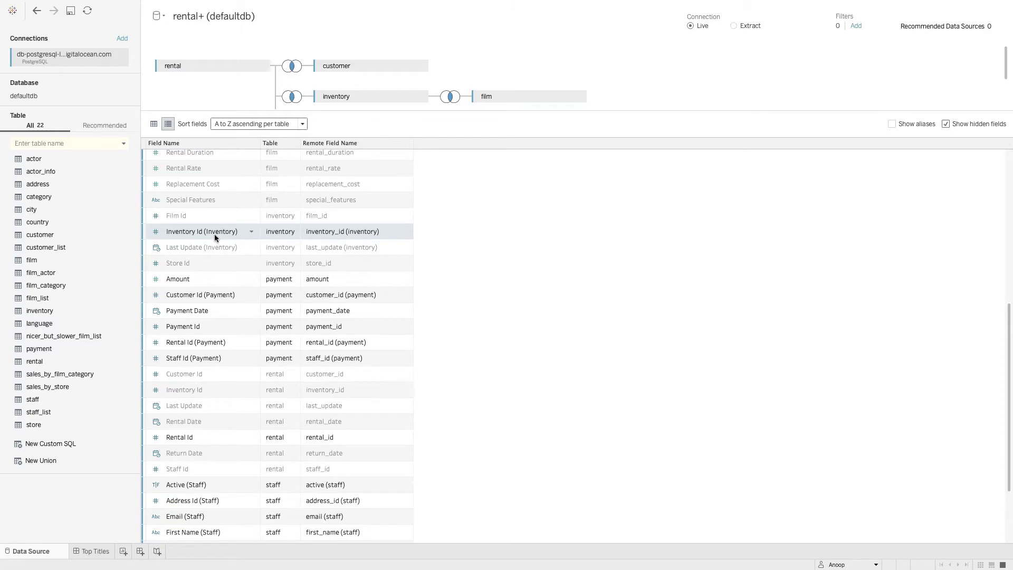
right_click(214, 231)
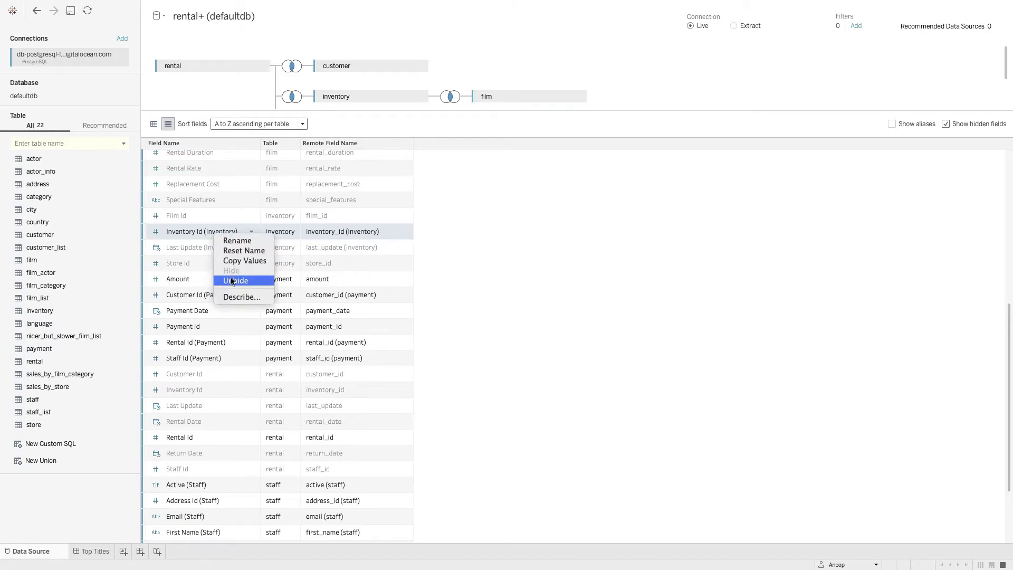
left_click(219, 257)
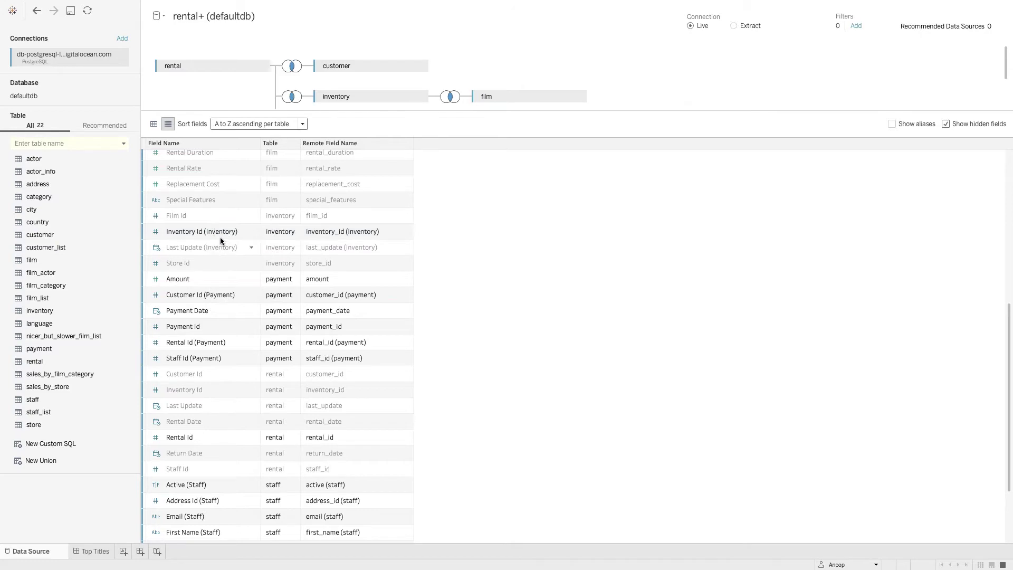
Step: Rename the Inventory Id (Inventory) field to 'Film Inventory Id'
right_click(221, 232)
left_click(212, 230)
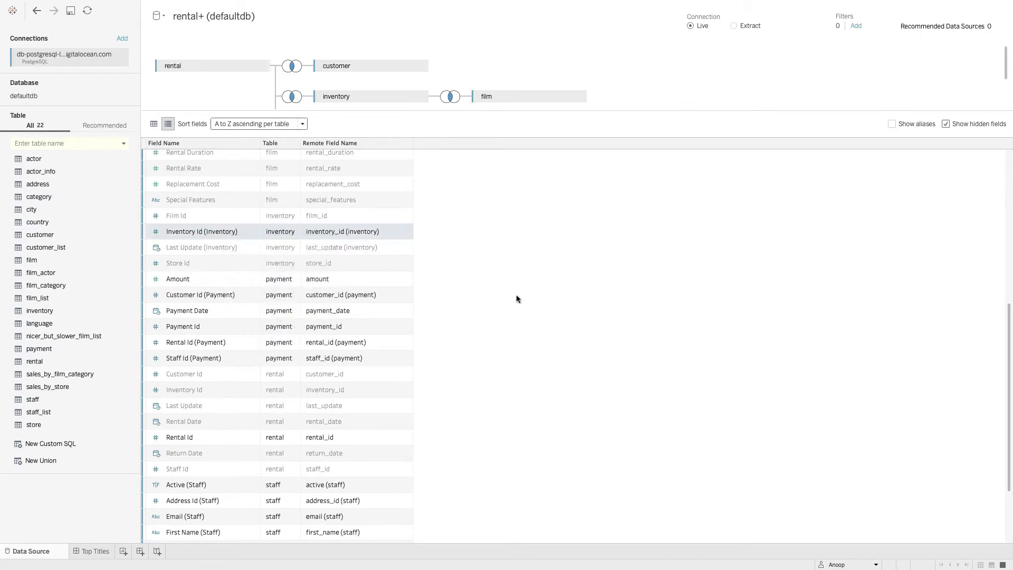
double_click(201, 230)
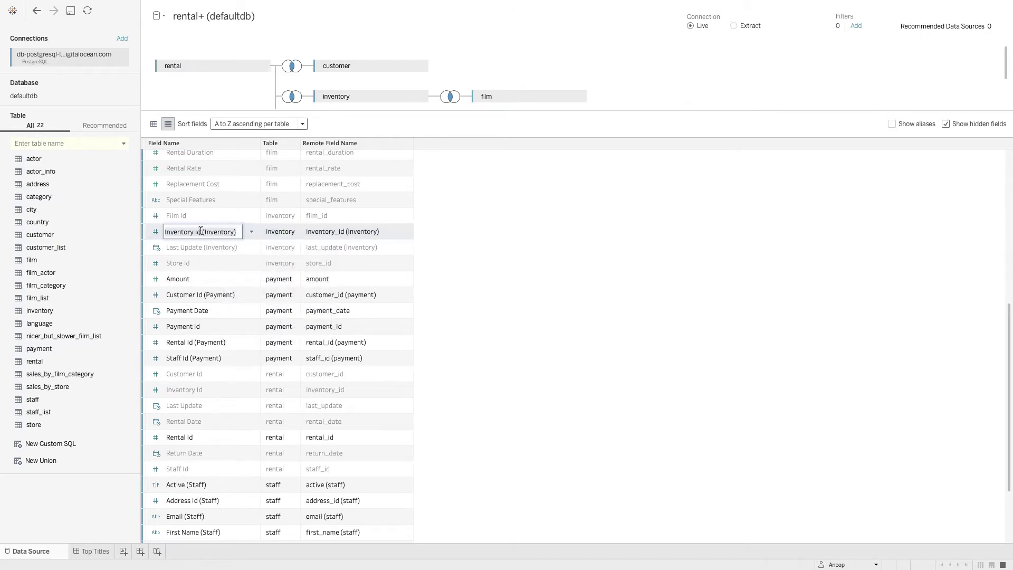
type("Film Inventory Id")
key("Return")
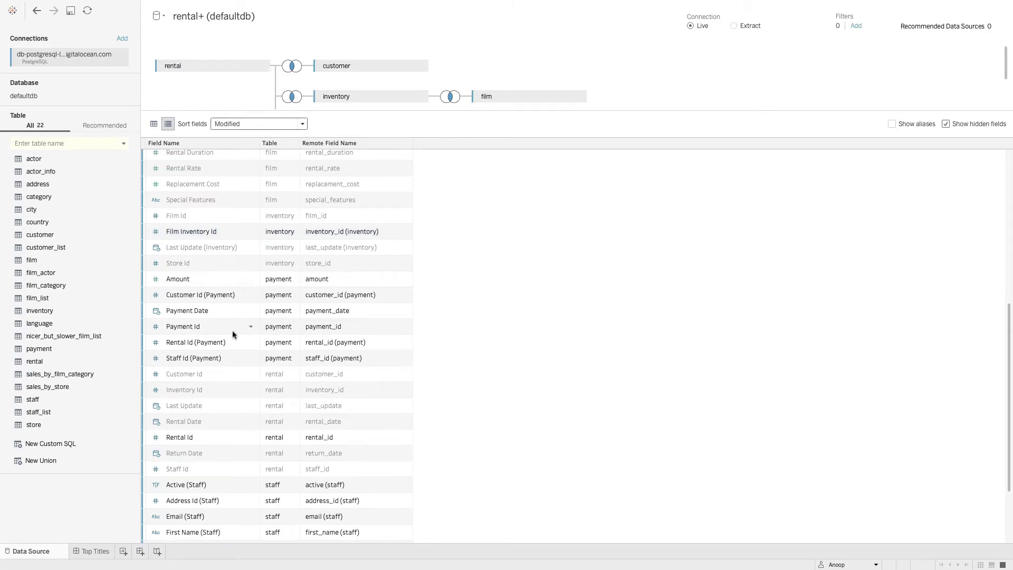
Step: Hide the five payment fields from Customer Id (Payment) through Staff Id (Payment)
left_click(234, 295)
left_click(224, 357, "shift")
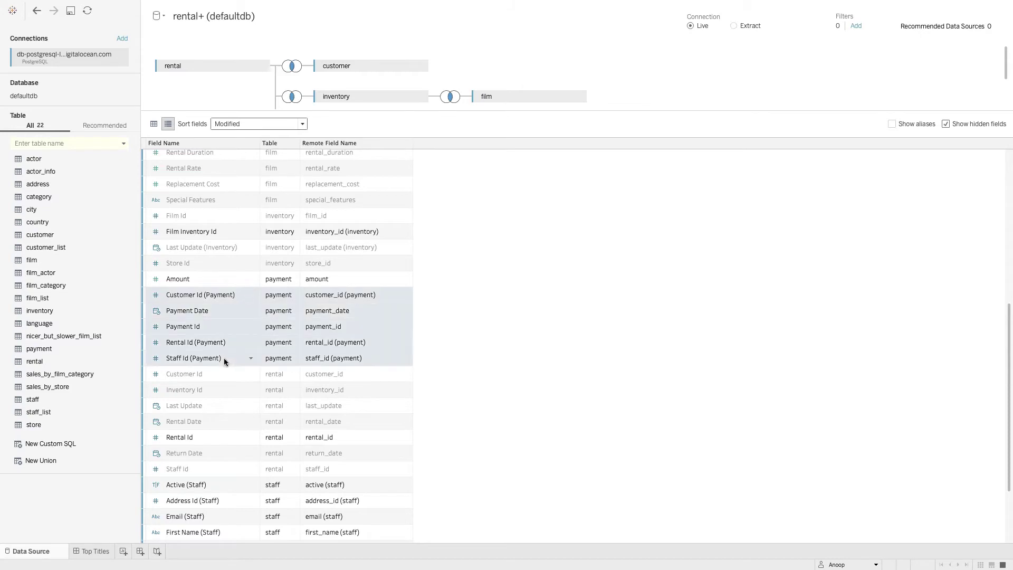
right_click(226, 359)
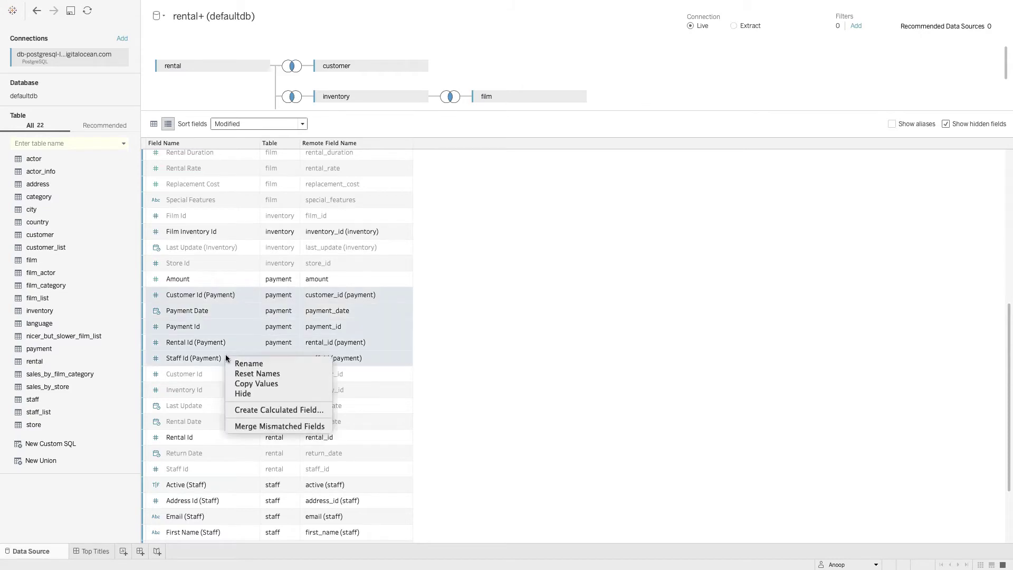
left_click(250, 394)
Step: Rename the payment Amount field to 'Payment Amount'
double_click(204, 275)
key("Left")
type("Payment")
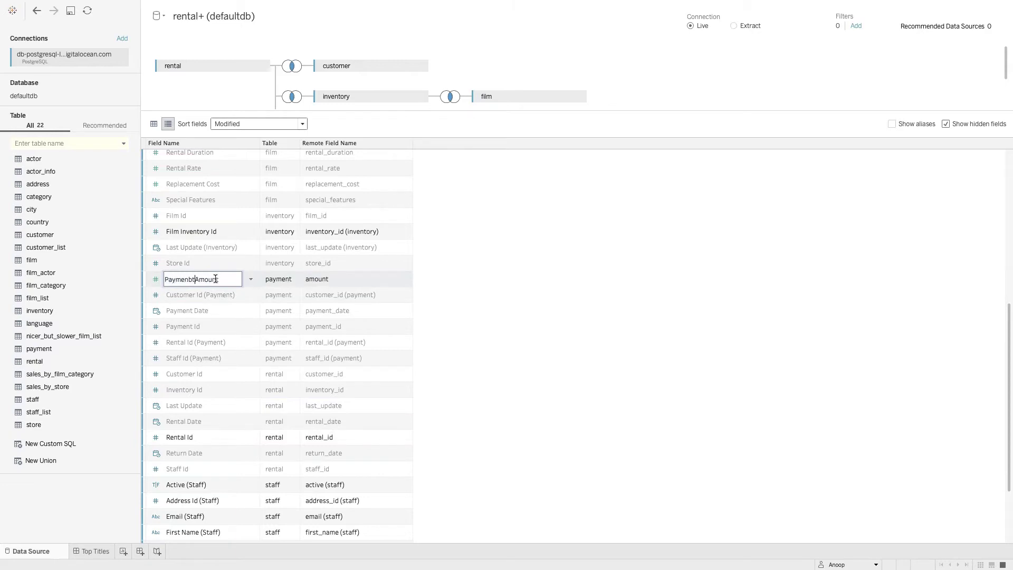
key("Return")
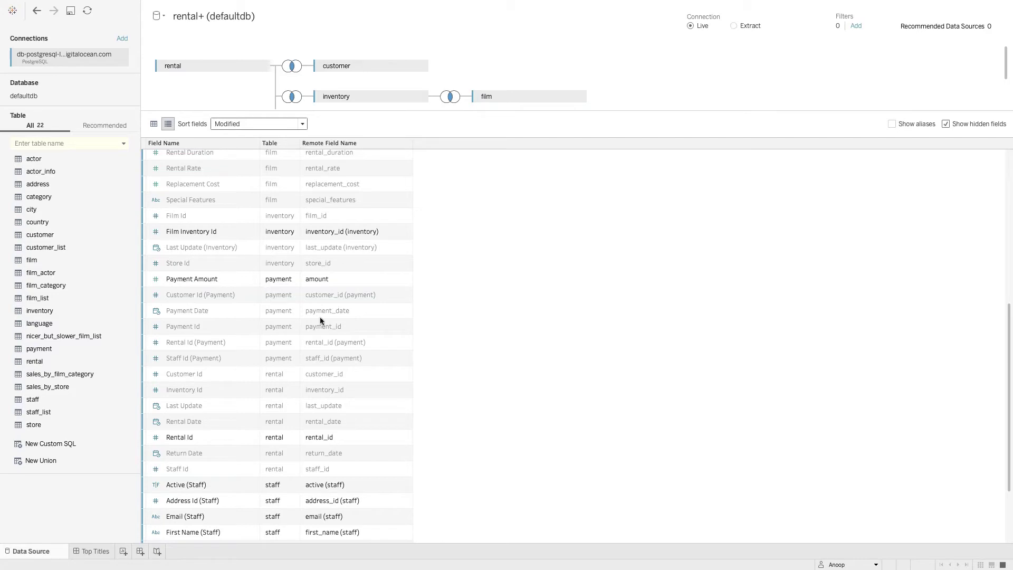
Step: Unhide the Rental Date field
scroll(512, 351, "down", 3)
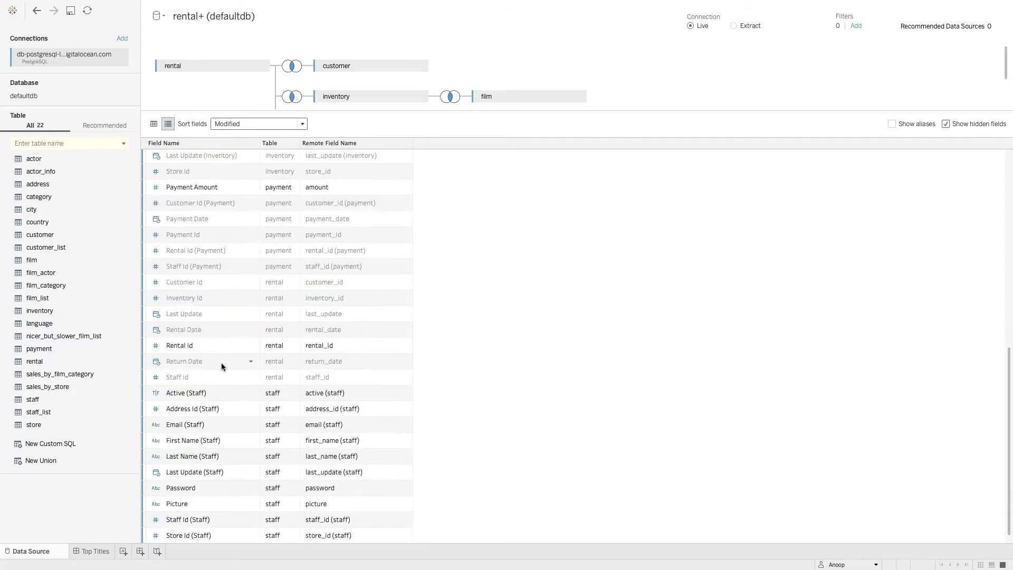
right_click(205, 328)
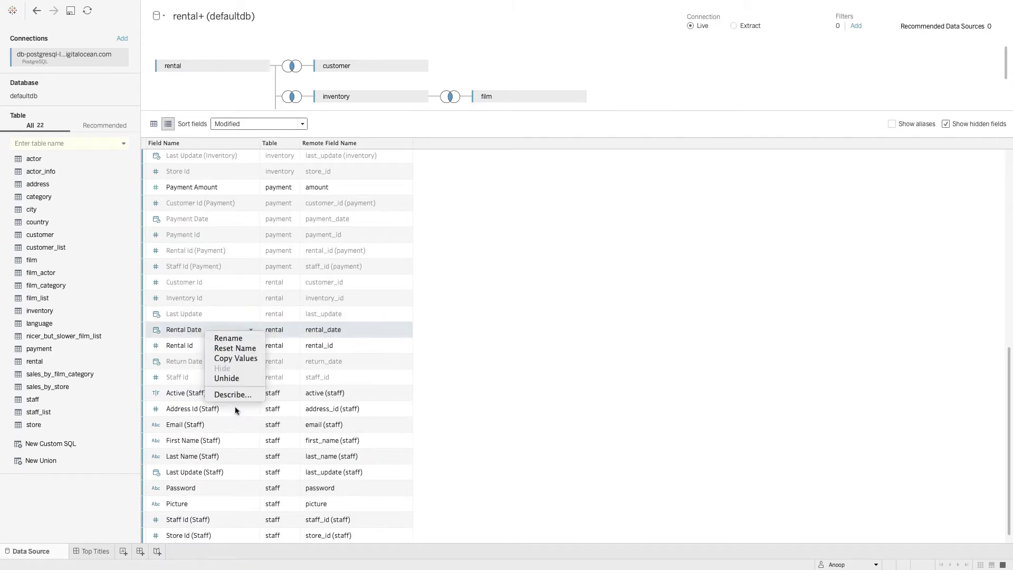
left_click(234, 375)
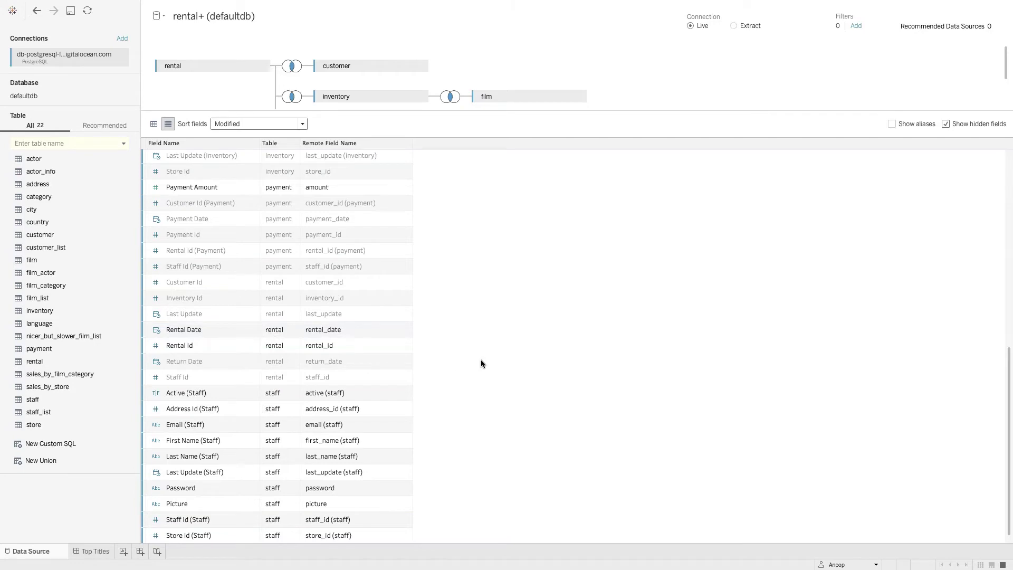
Step: Hide the staff fields Active (Staff) through Username, then unhide only Username
scroll(480, 359, "down", 1)
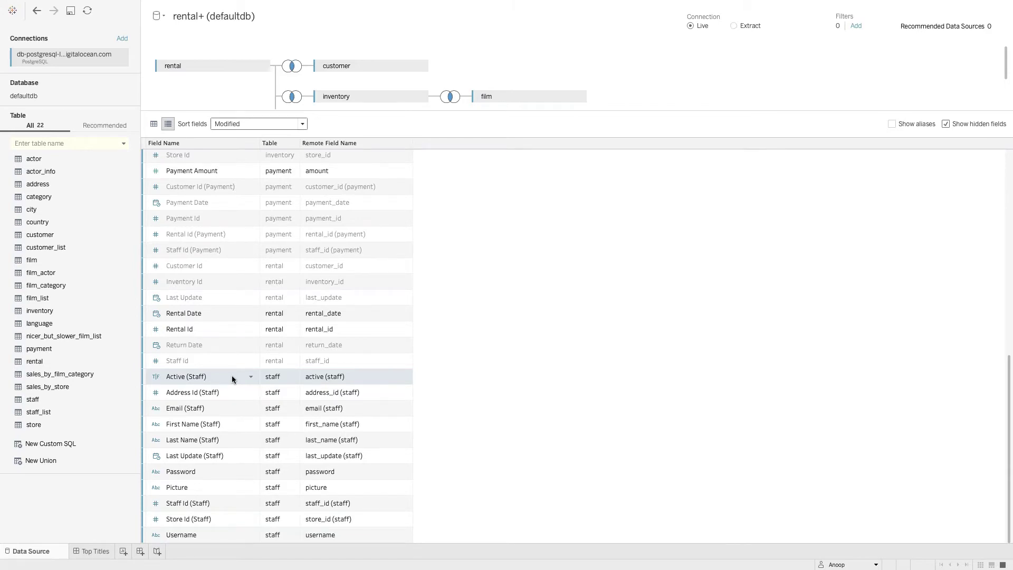
left_click(222, 533, "shift")
right_click(221, 534)
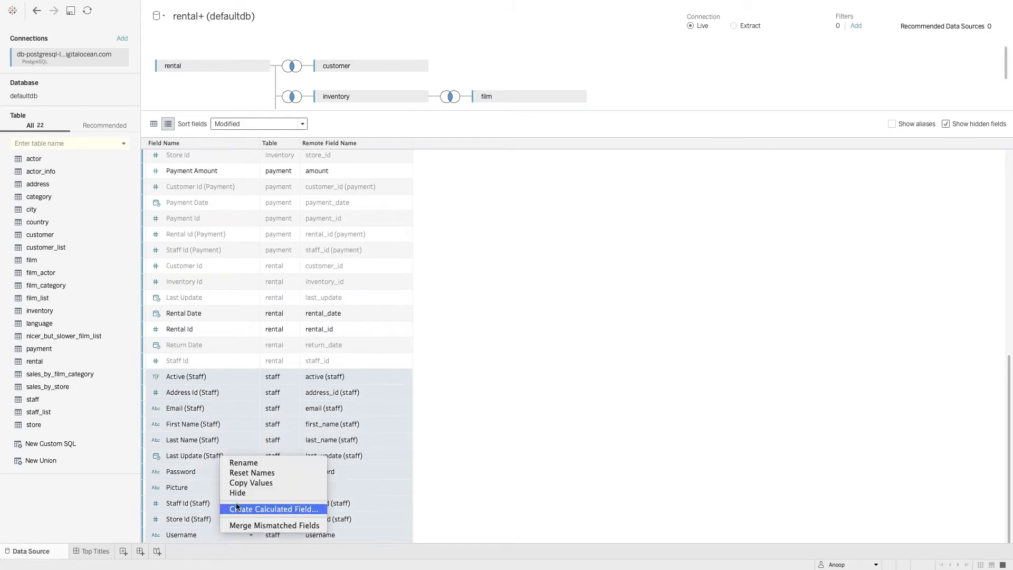
left_click(237, 493)
right_click(212, 535)
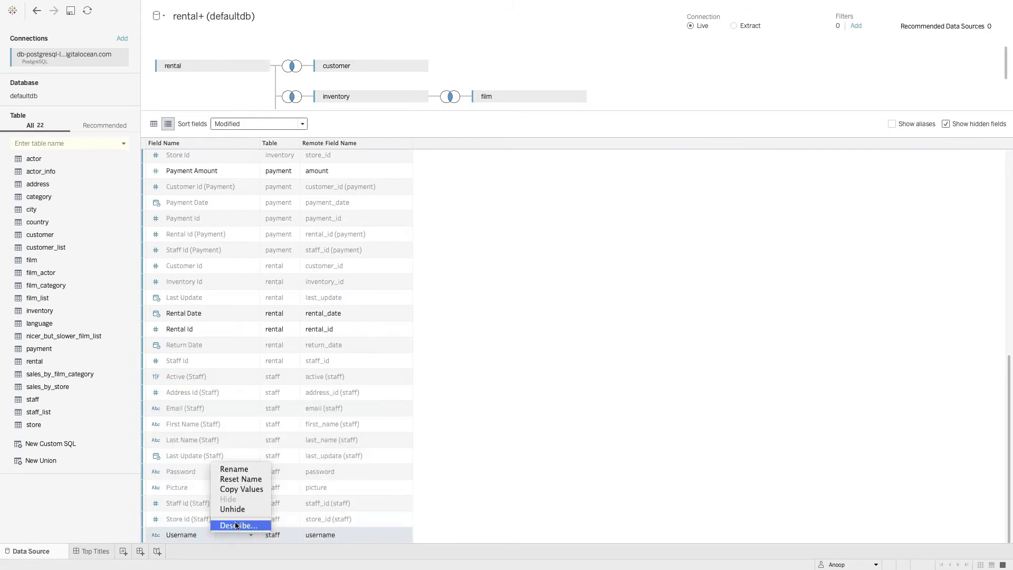
left_click(233, 508)
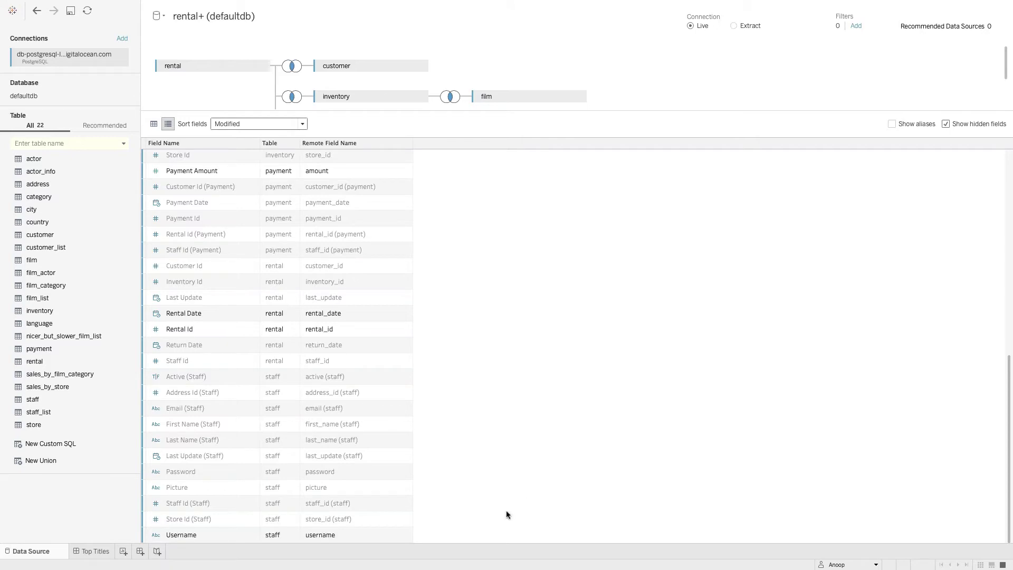
Step: Turn off Show hidden fields so only the eight kept fields are listed
left_click_drag(1009, 502, 206, 378)
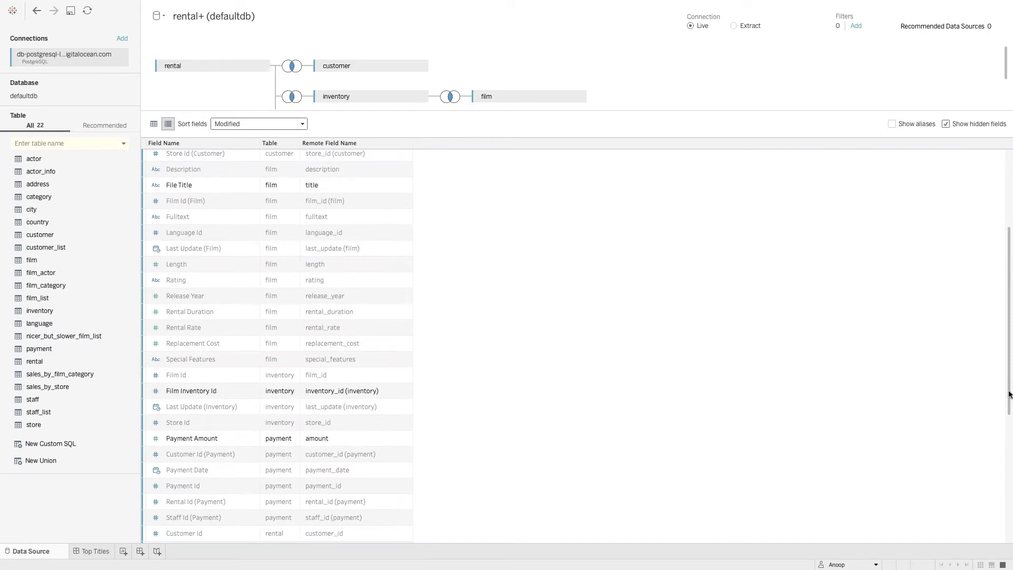
left_click_drag(1009, 395, 1009, 336)
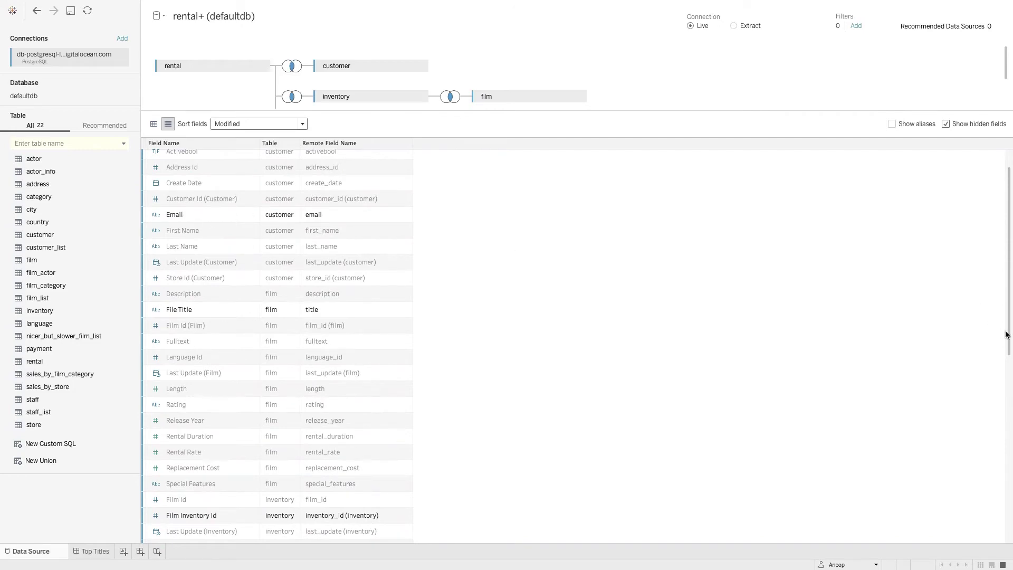
left_click_drag(1009, 330, 1011, 296)
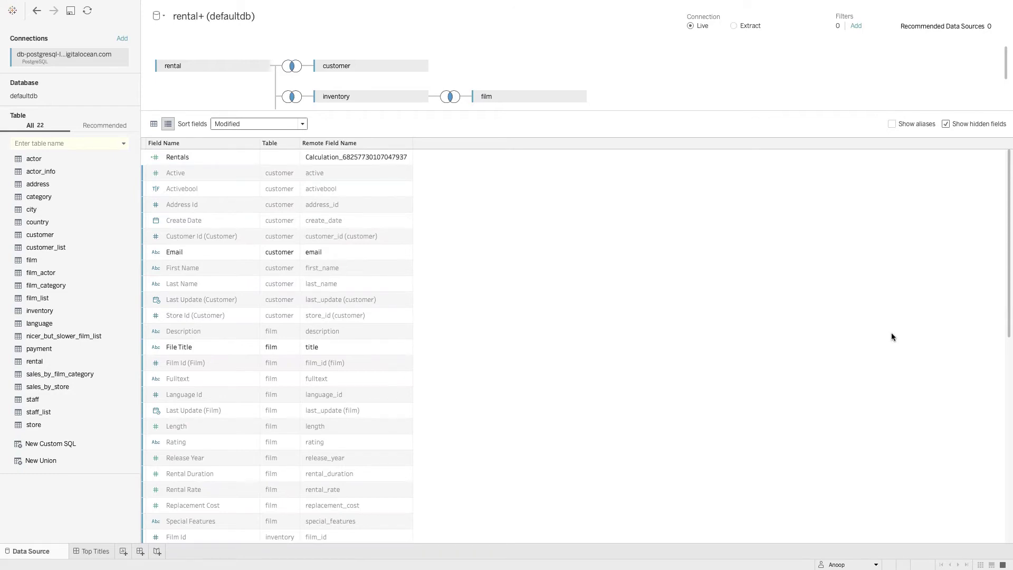
left_click(945, 124)
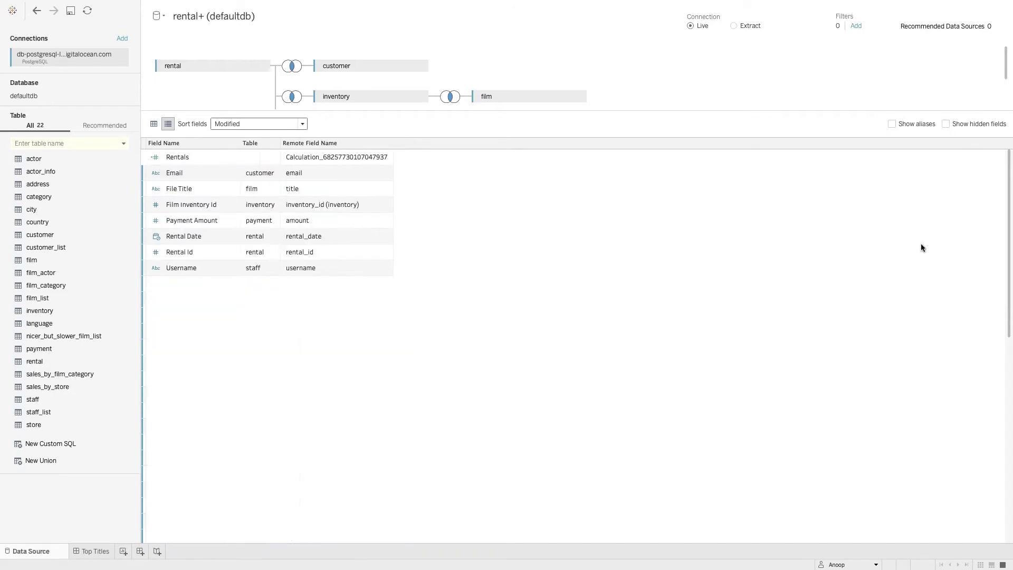
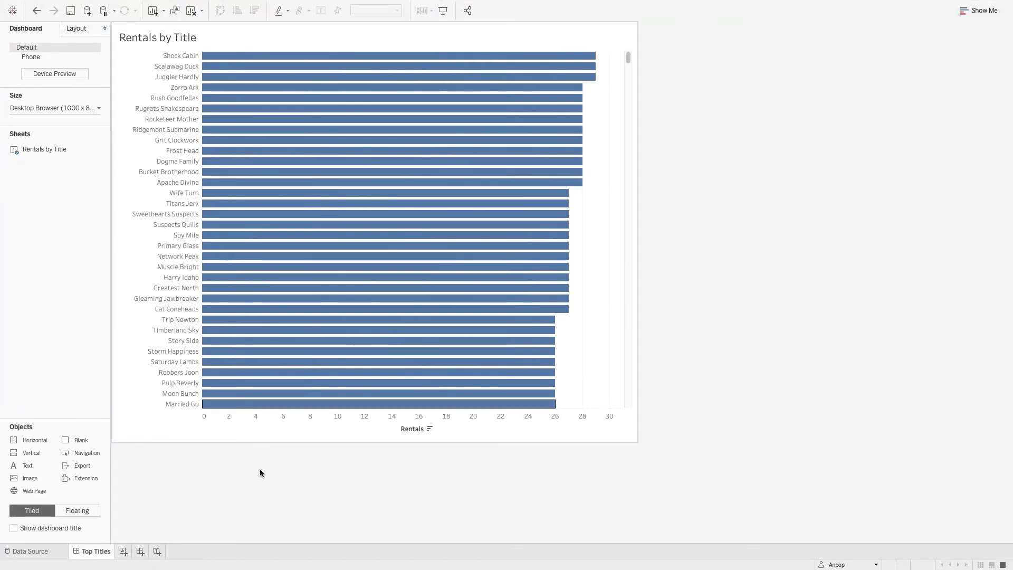
left_click(578, 30)
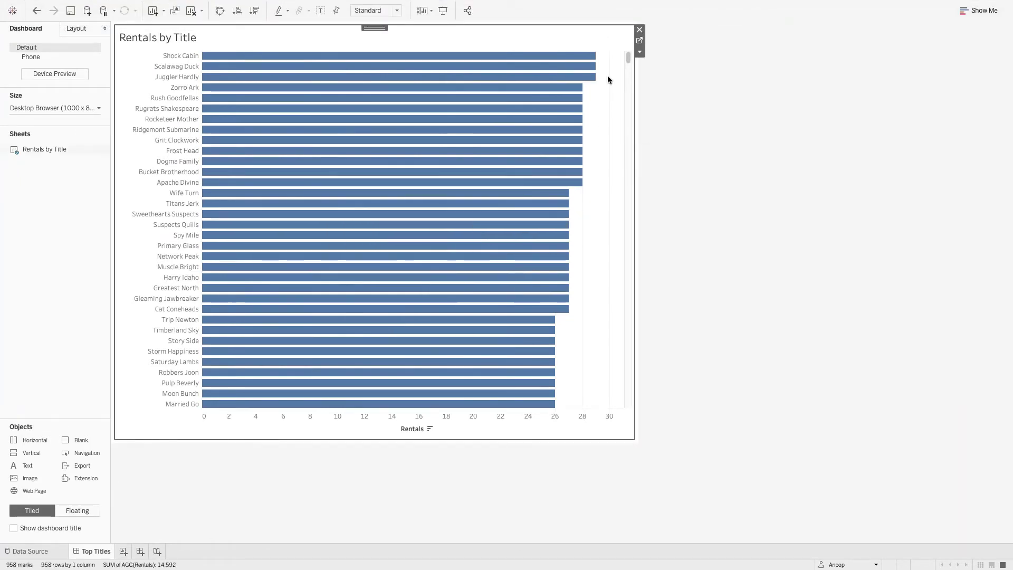
right_click(102, 551)
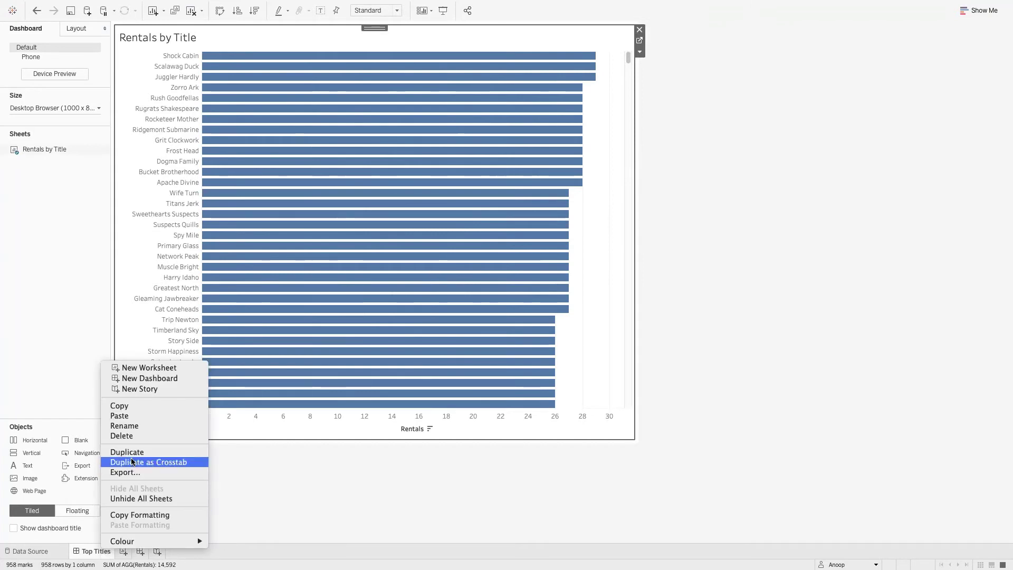
left_click(137, 498)
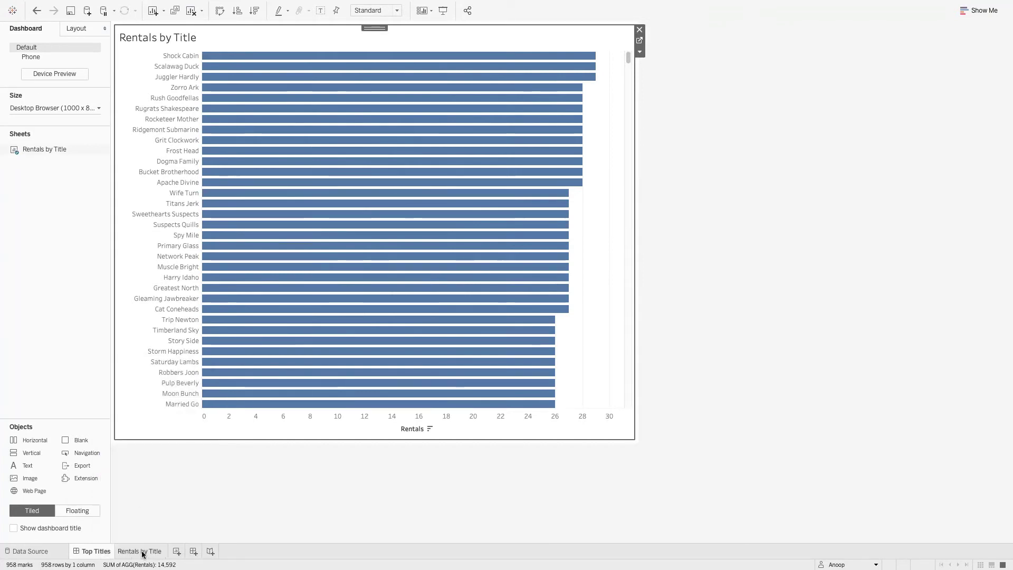
left_click(140, 551)
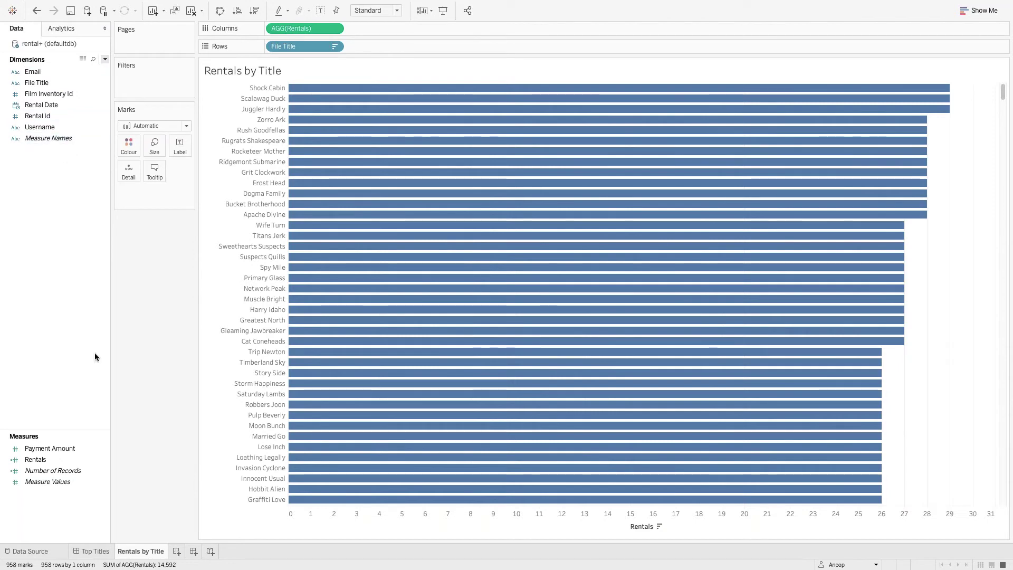
right_click(94, 551)
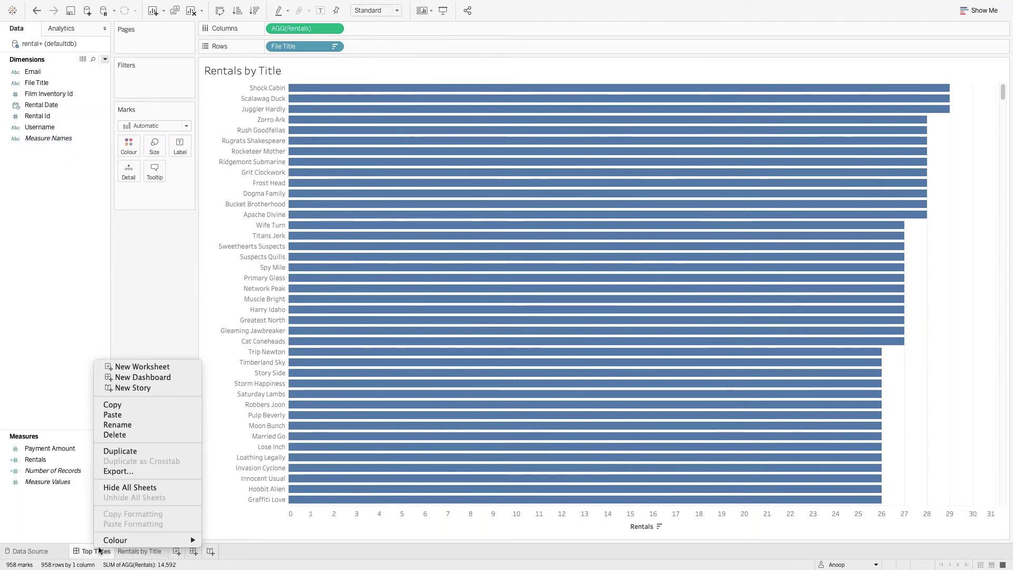
left_click(117, 489)
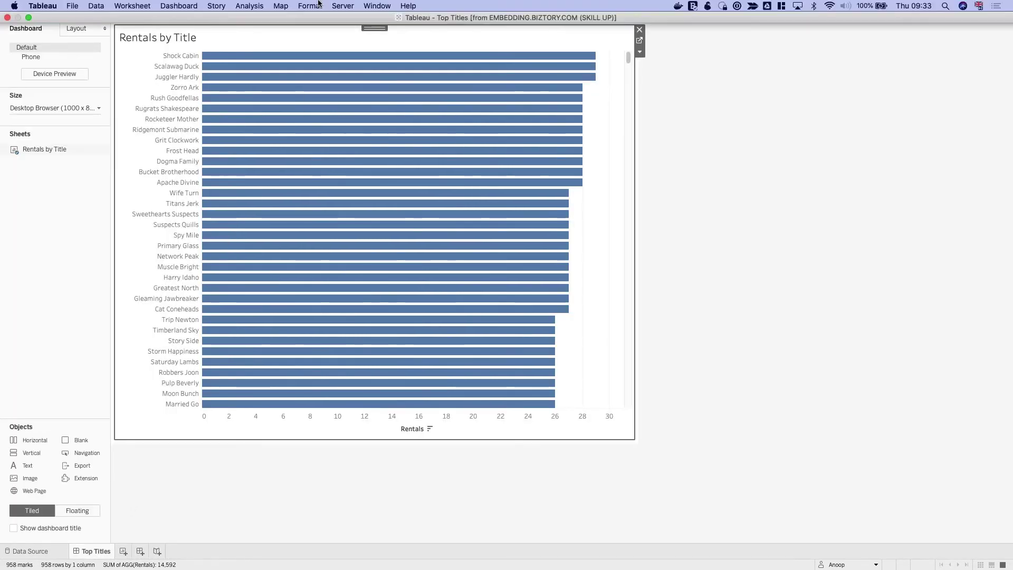
Step: Start publishing the rental+ (defaultdb) data source to Tableau Server
left_click(340, 6)
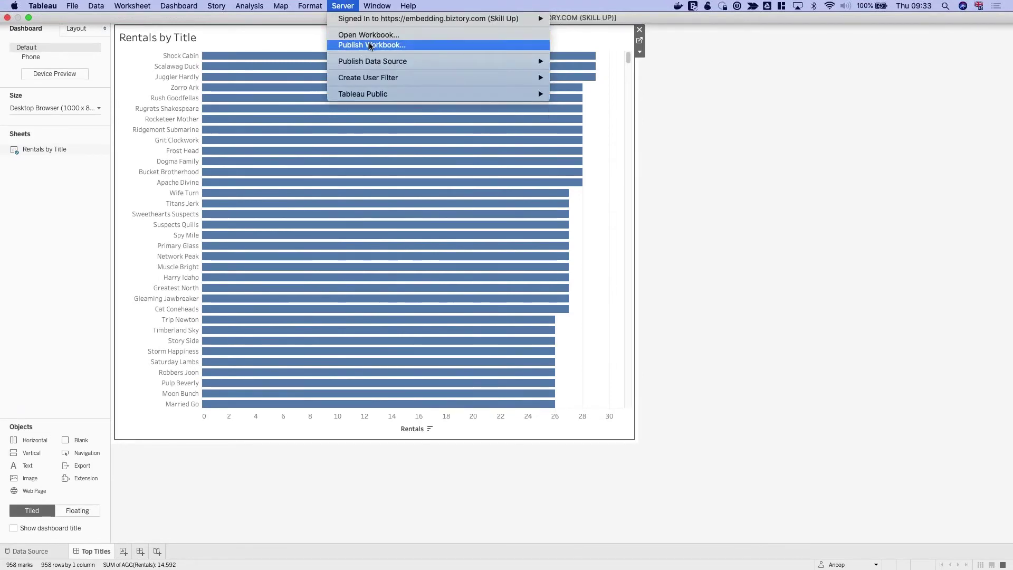
mouse_move(395, 61)
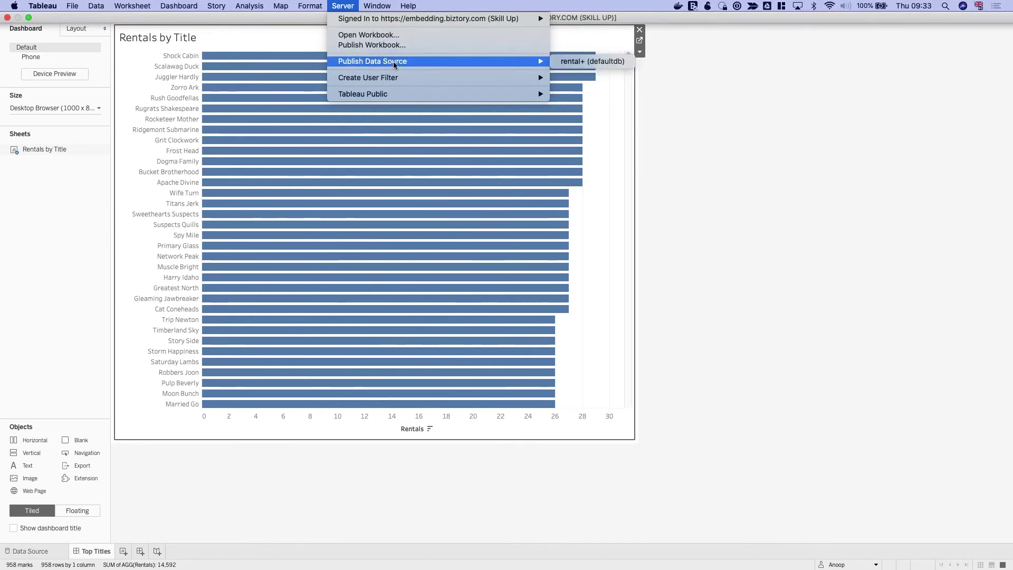
left_click(555, 64)
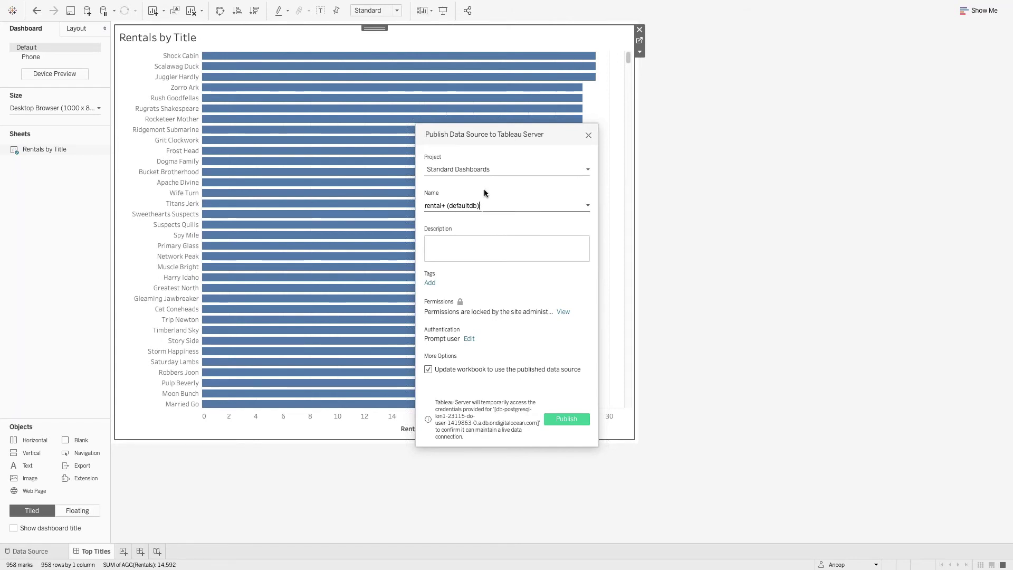
Step: Choose Standard Data Sources as the destination project for the data source
left_click(488, 168)
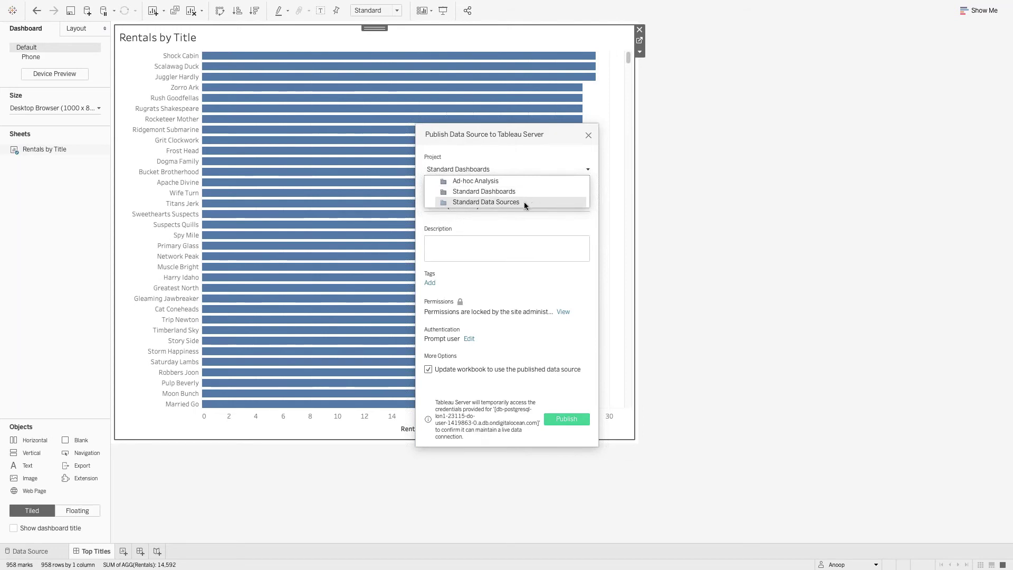
left_click(524, 203)
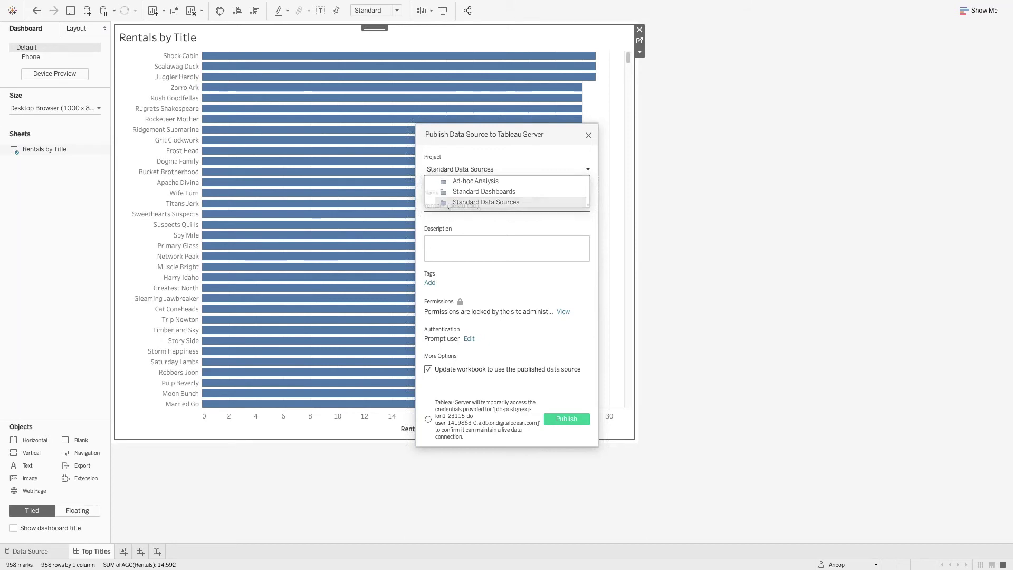
left_click(509, 167)
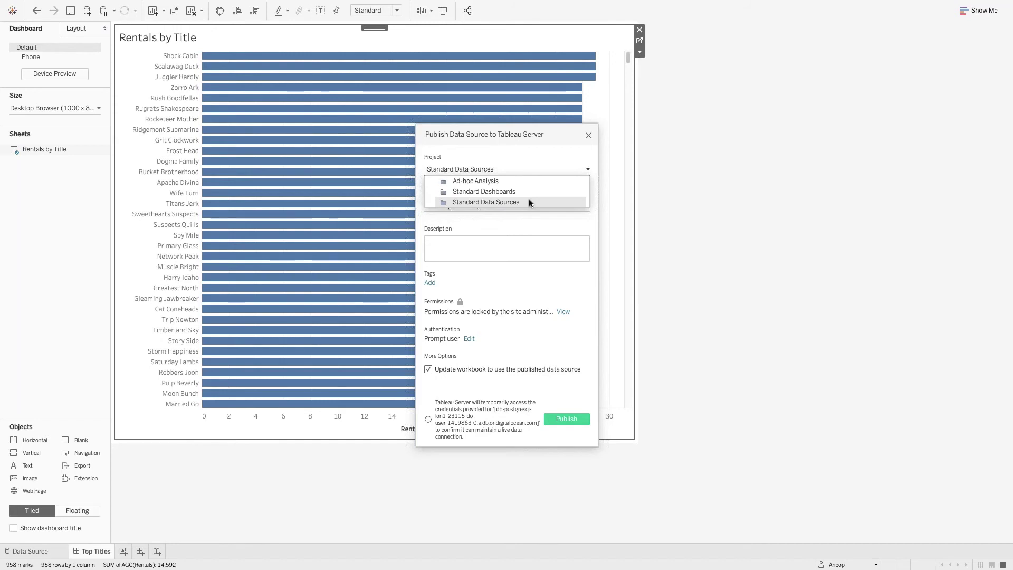
left_click(530, 202)
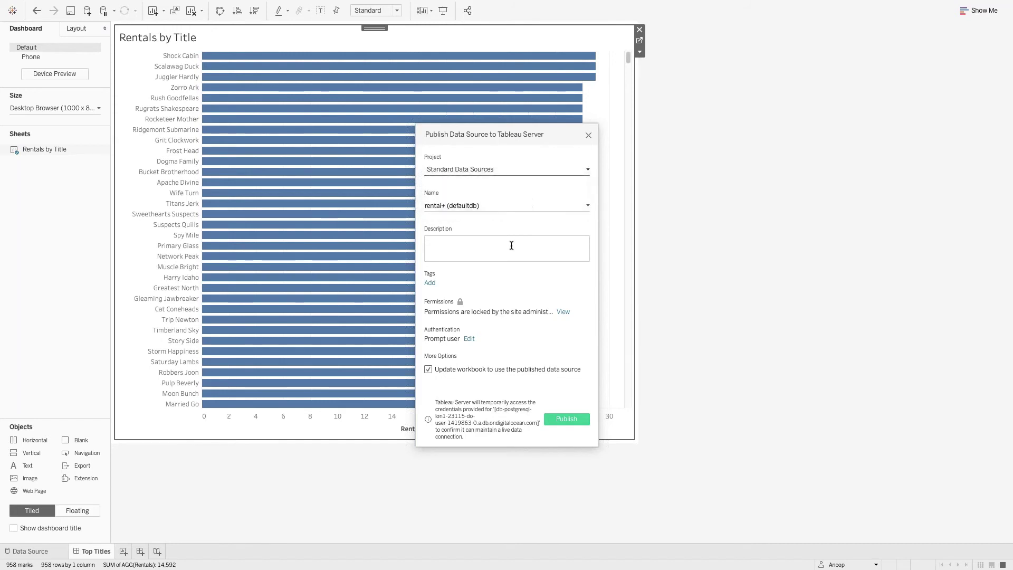
Step: Rename the data source to 'Rental Data'
left_click(496, 203)
type("Rental Data")
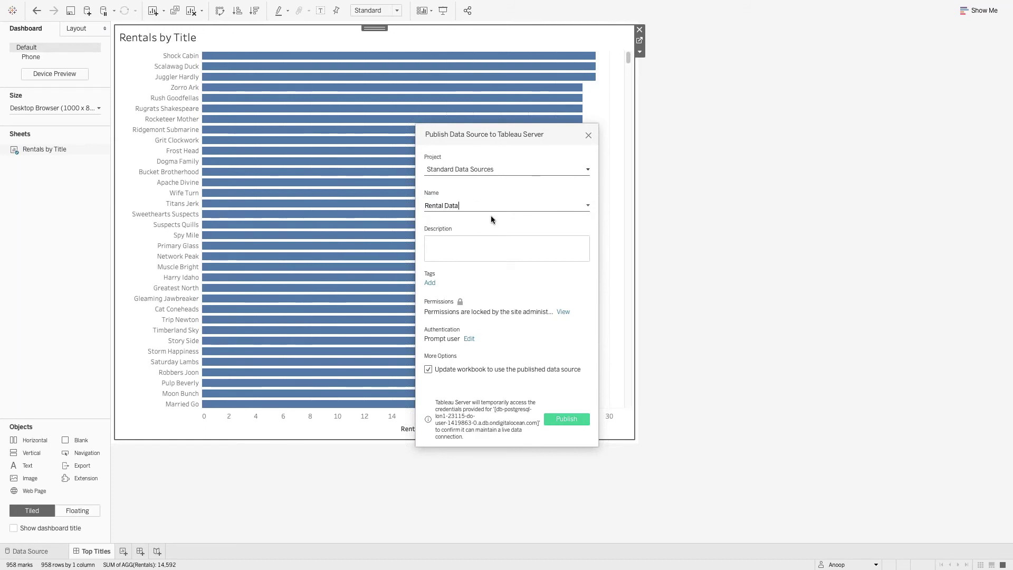
left_click(483, 244)
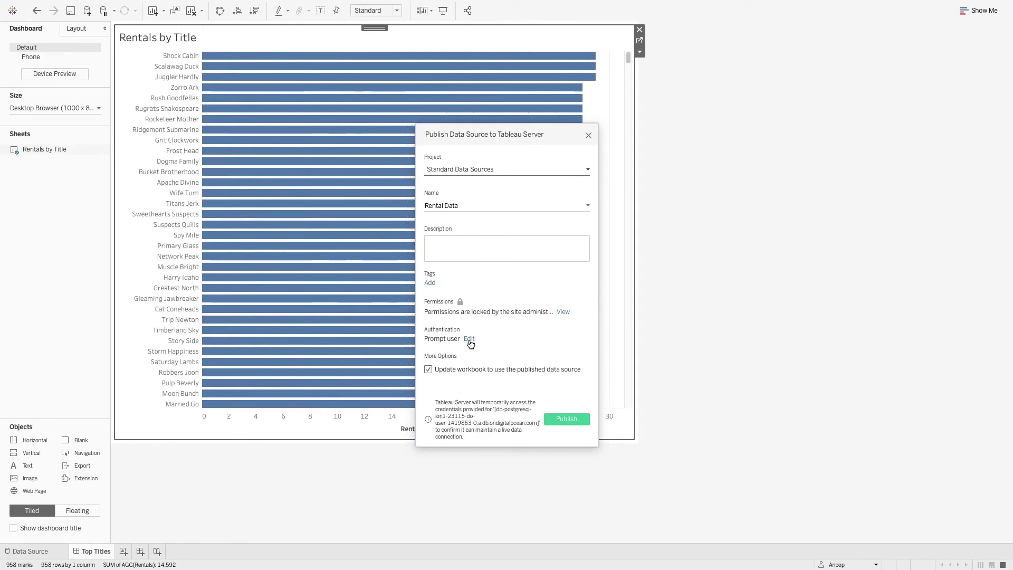
Step: Change the data source authentication from Prompt user to Embedded password
left_click(469, 339)
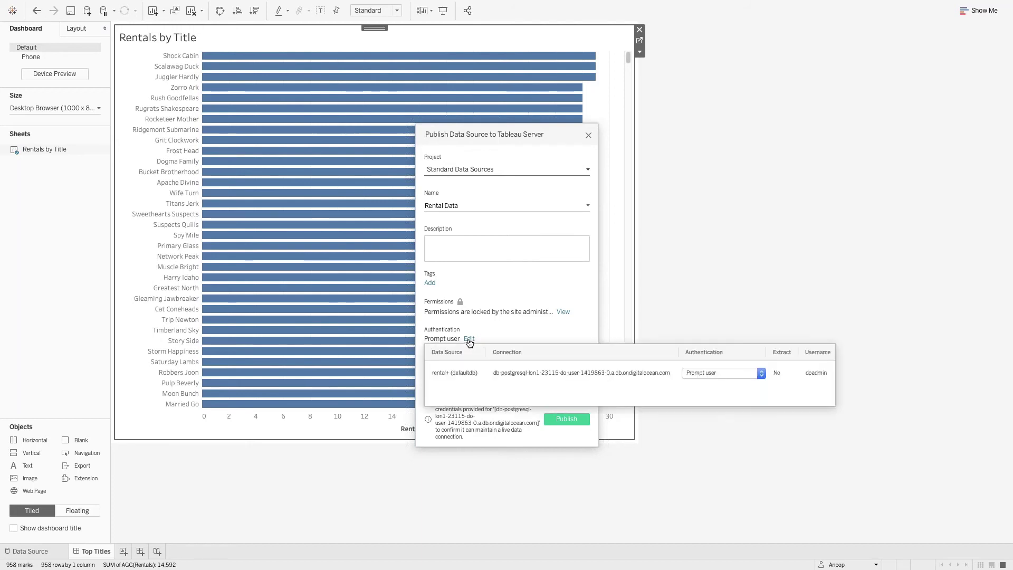
left_click(742, 374)
left_click(742, 381)
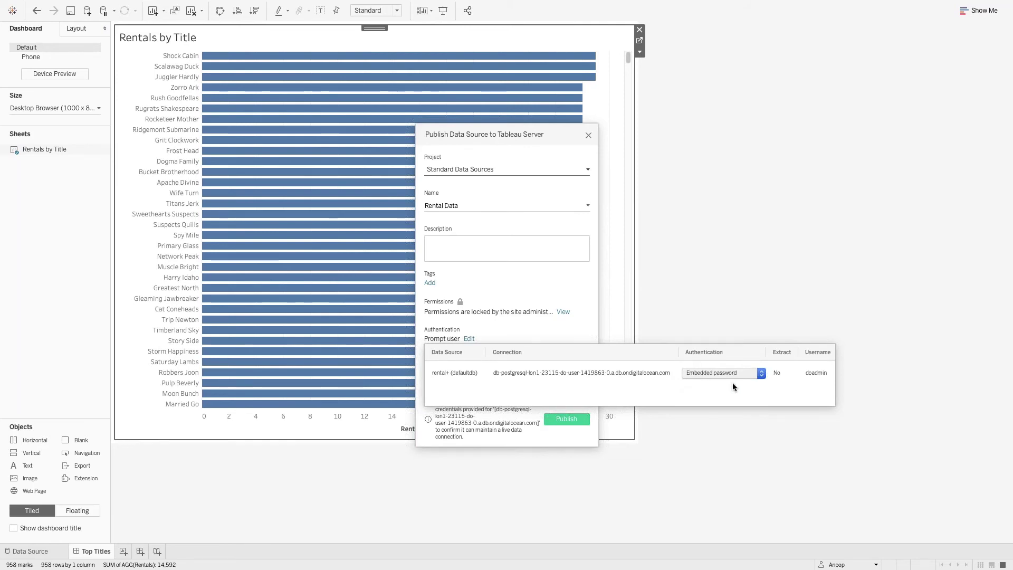
left_click(593, 327)
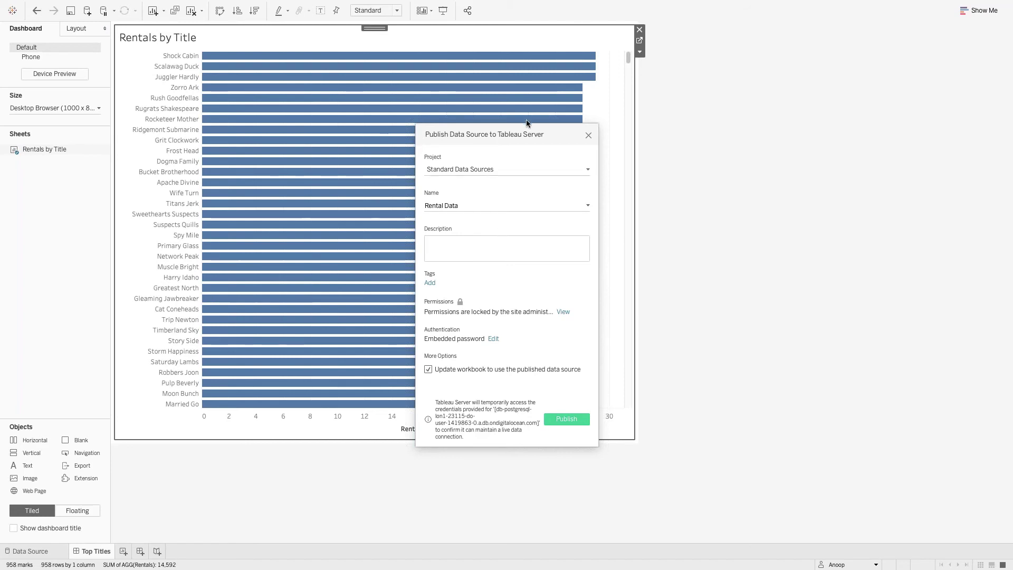
left_click_drag(520, 127, 519, 116)
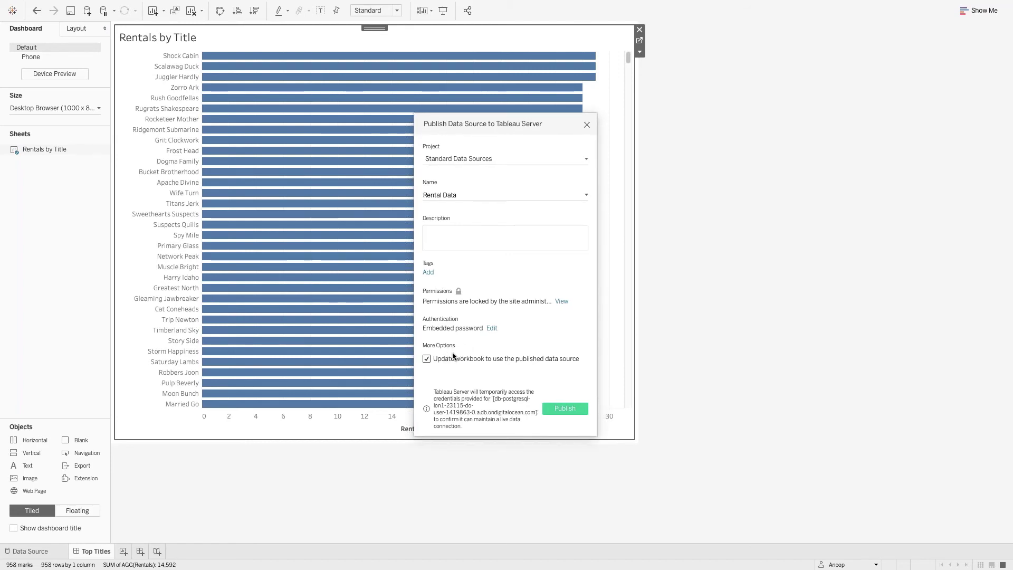
Step: Publish Rental Data to the server and go to the Rentals by Title worksheet
left_click(566, 409)
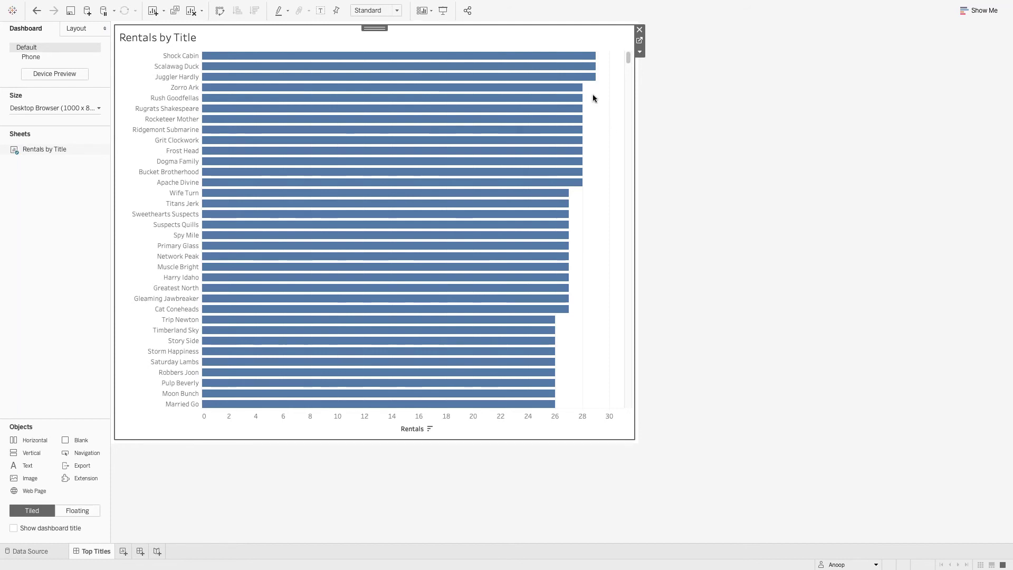
left_click(640, 41)
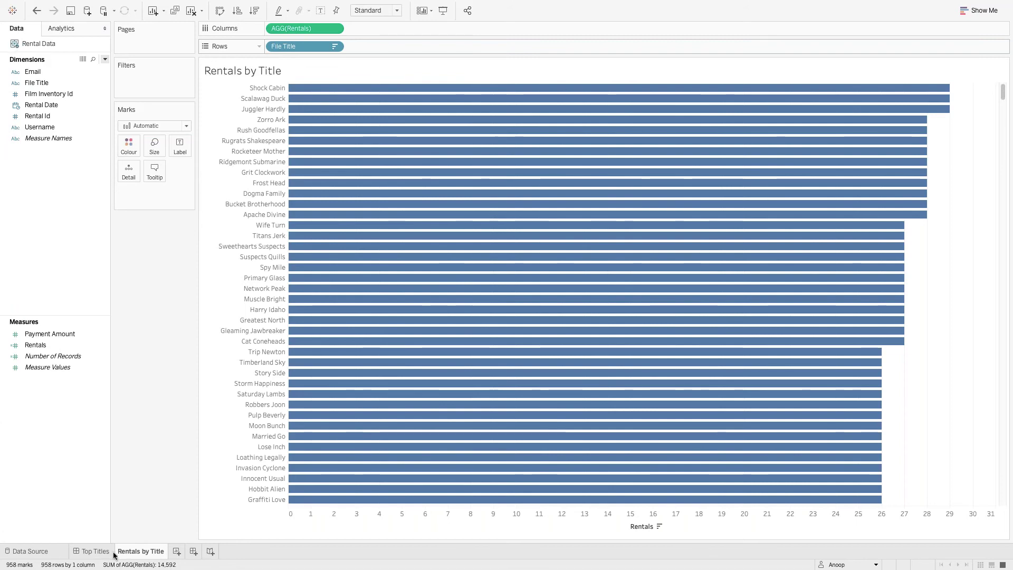
Step: Return to the Top Titles dashboard and bring up the Server menu
left_click(96, 552)
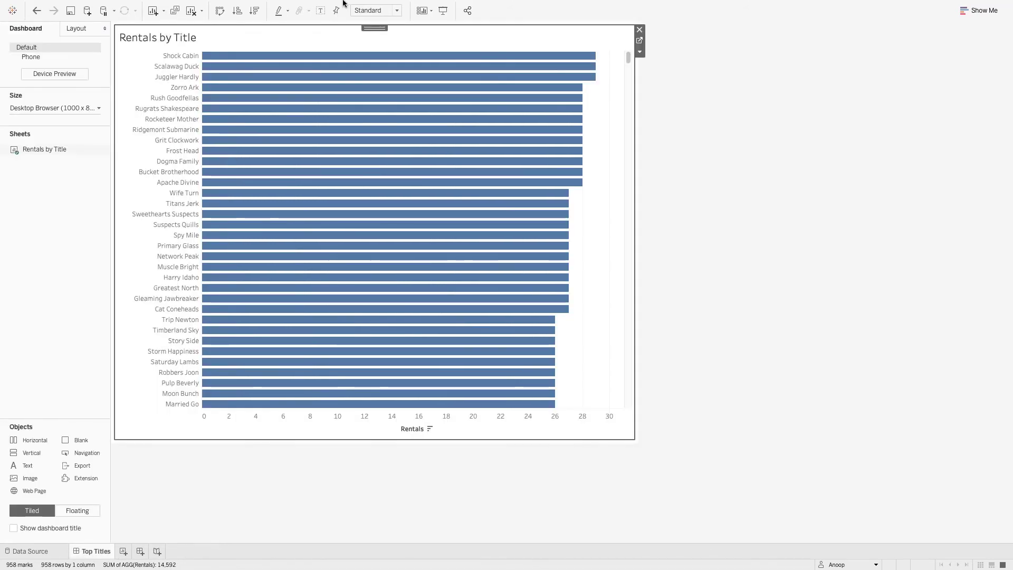
left_click(342, 6)
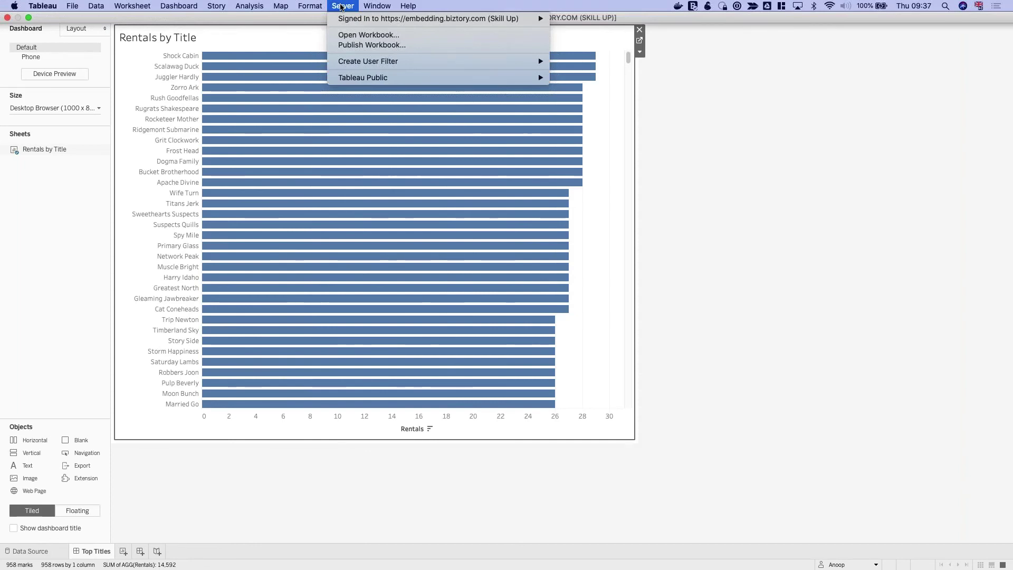
Step: Start publishing the Top Titles workbook into the Standard Dashboards project
left_click(354, 45)
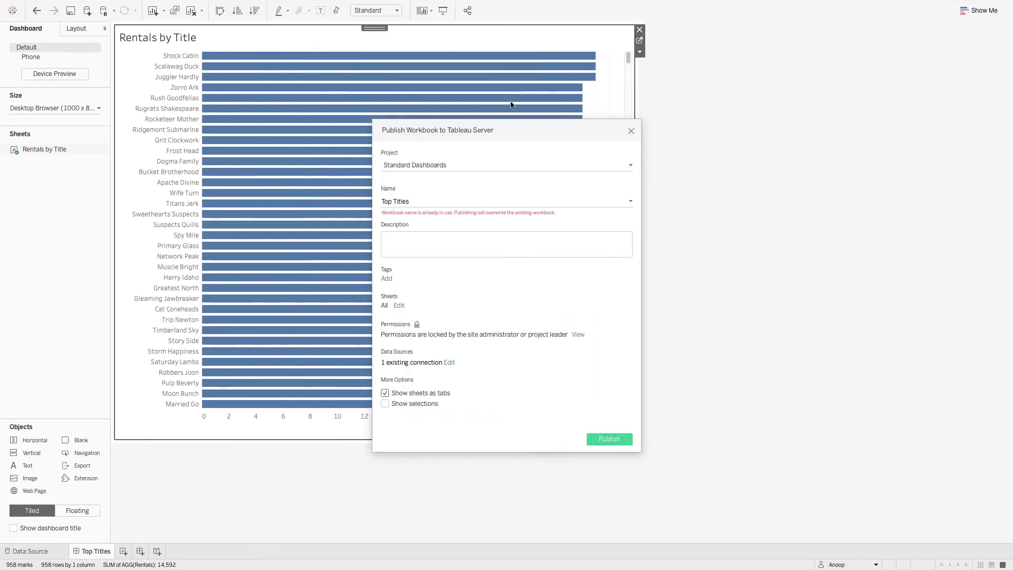
left_click(457, 167)
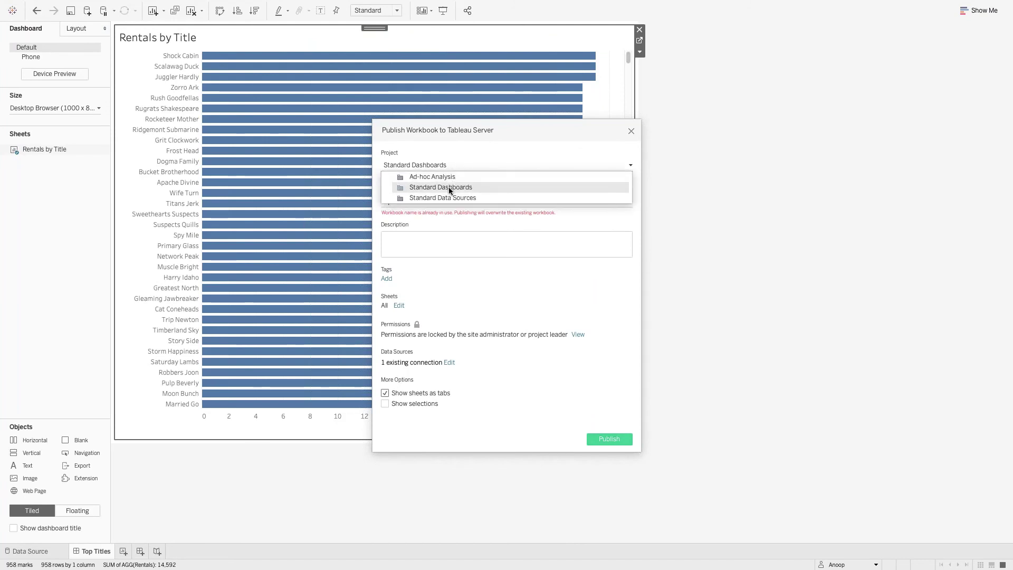
left_click(449, 187)
left_click(429, 244)
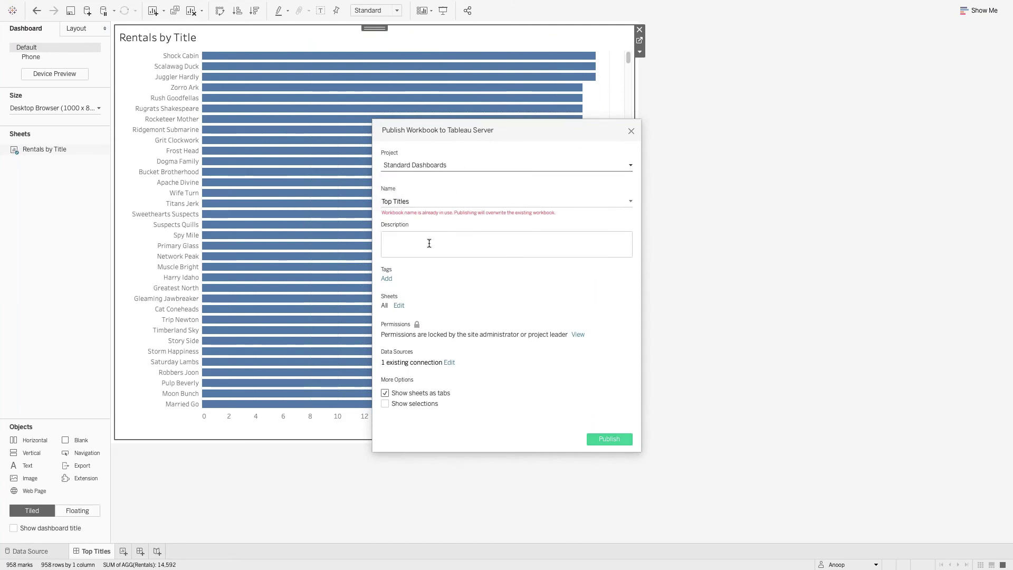
left_click(449, 363)
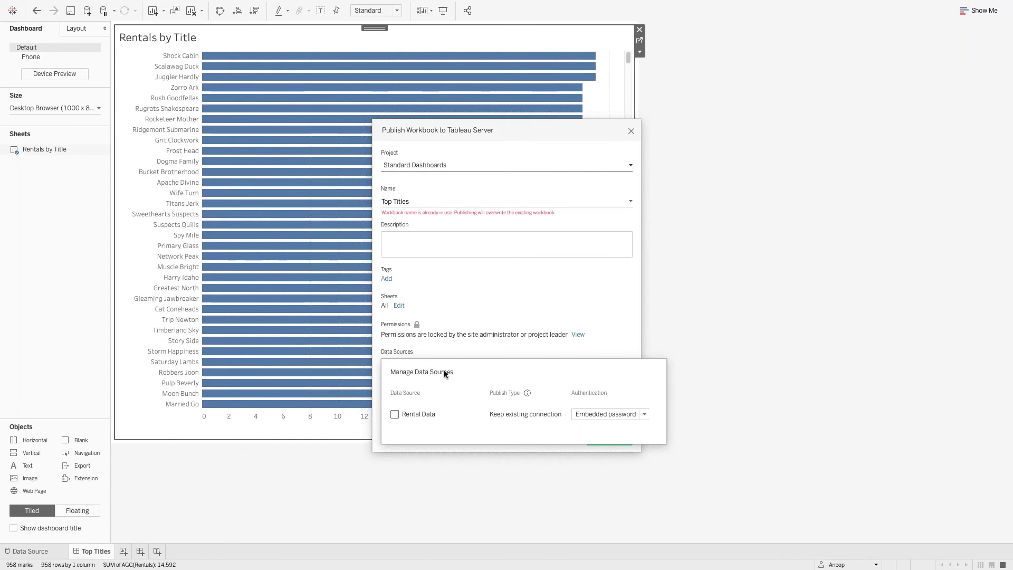
left_click(607, 416)
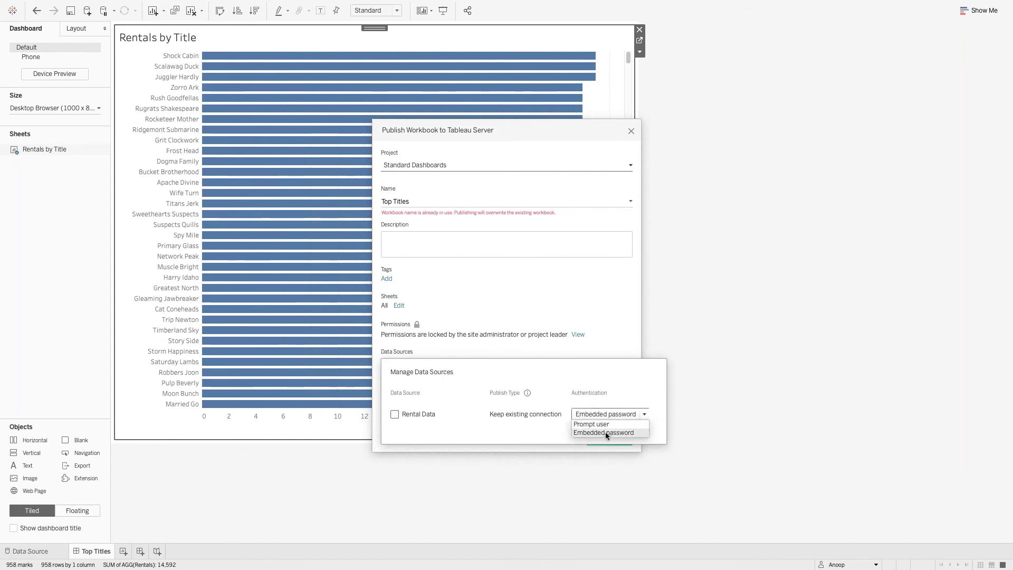
left_click(610, 433)
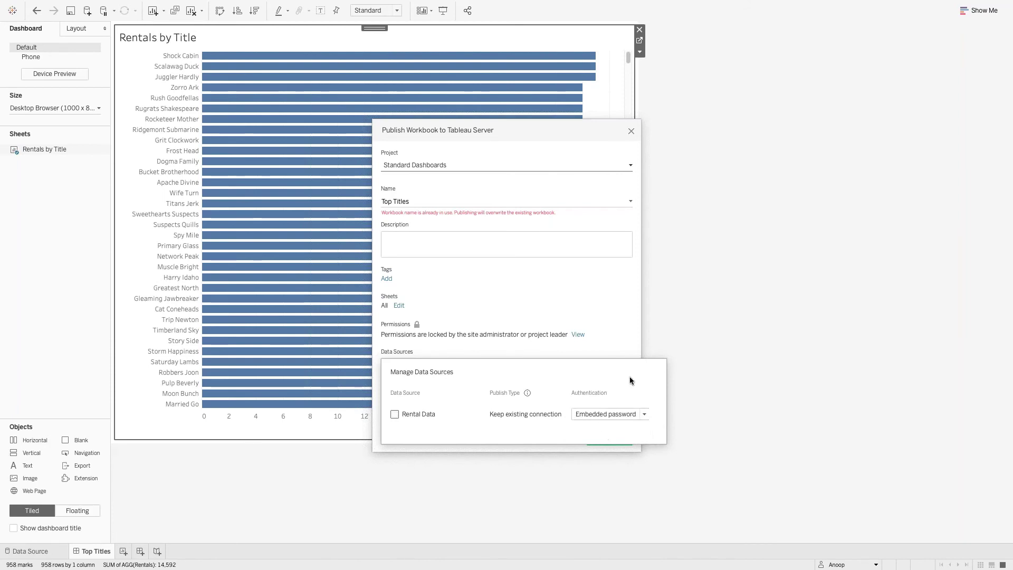
left_click(628, 314)
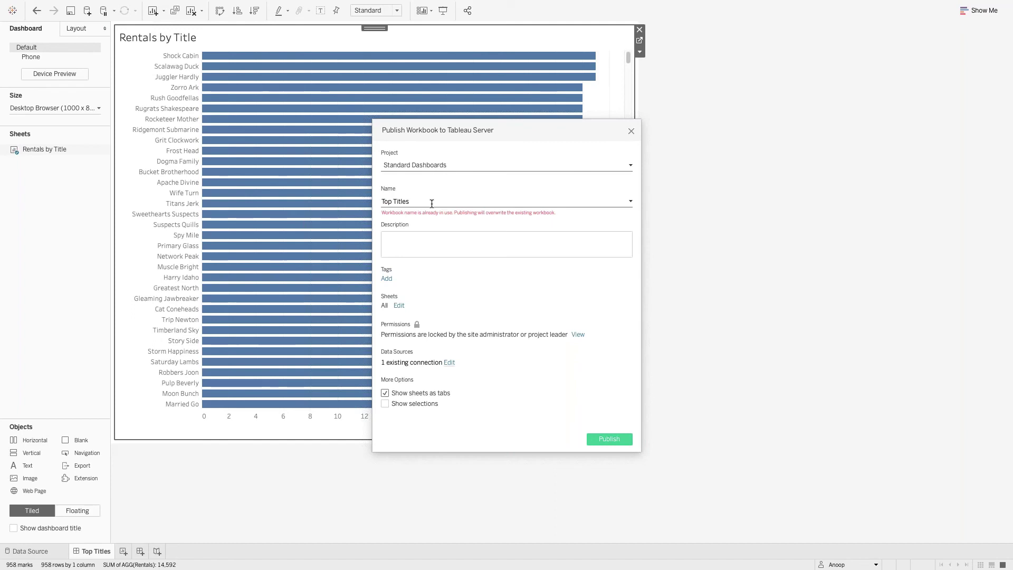
Step: Publish Top Titles, confirm overwriting the existing workbook, and show Mission Control
left_click(609, 439)
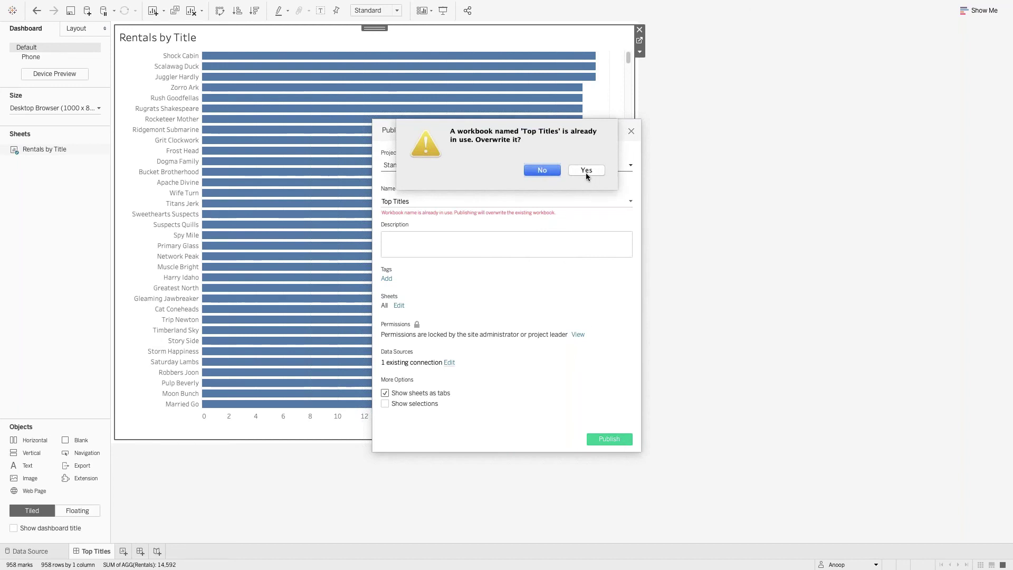
left_click(587, 171)
mouse_move(587, 173)
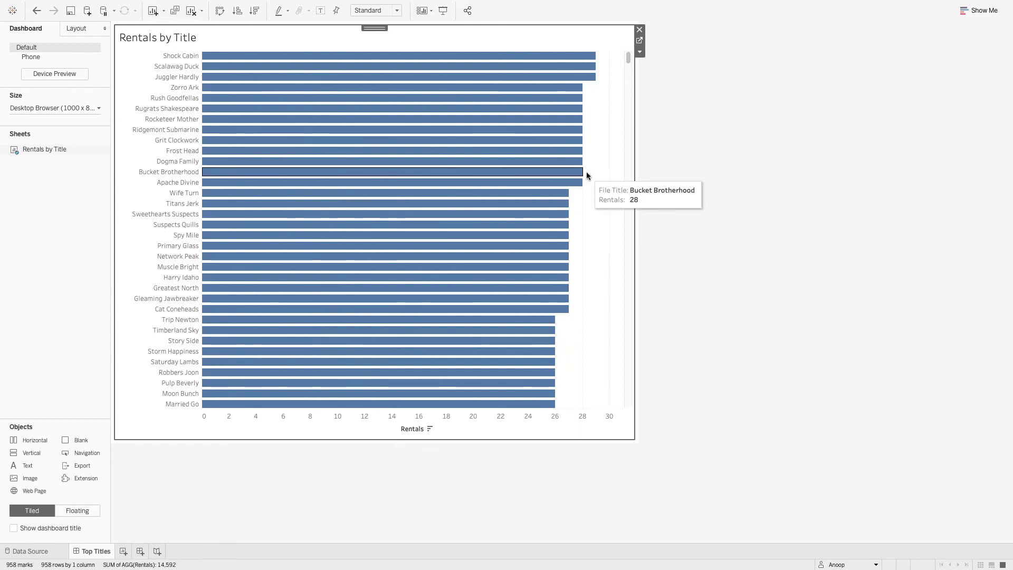
key("ctrl+Up")
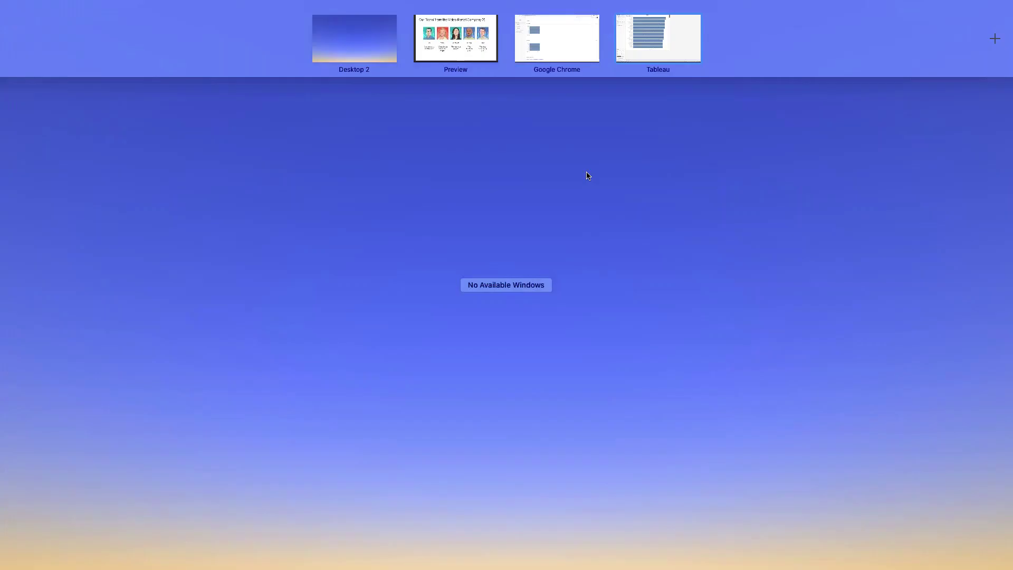
Step: Sign out of the current account on Tableau Server in Chrome
left_click(576, 43)
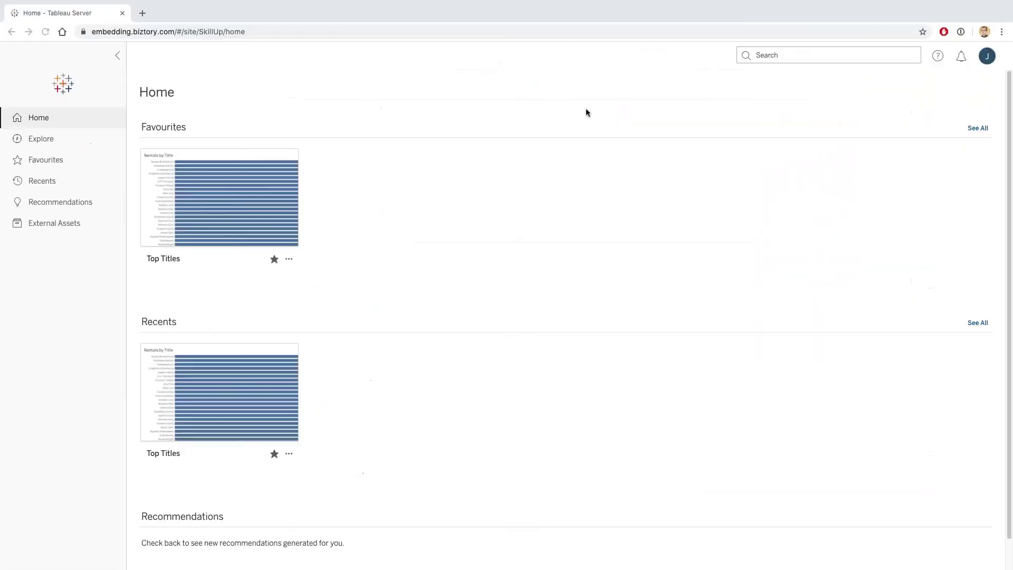
left_click(986, 56)
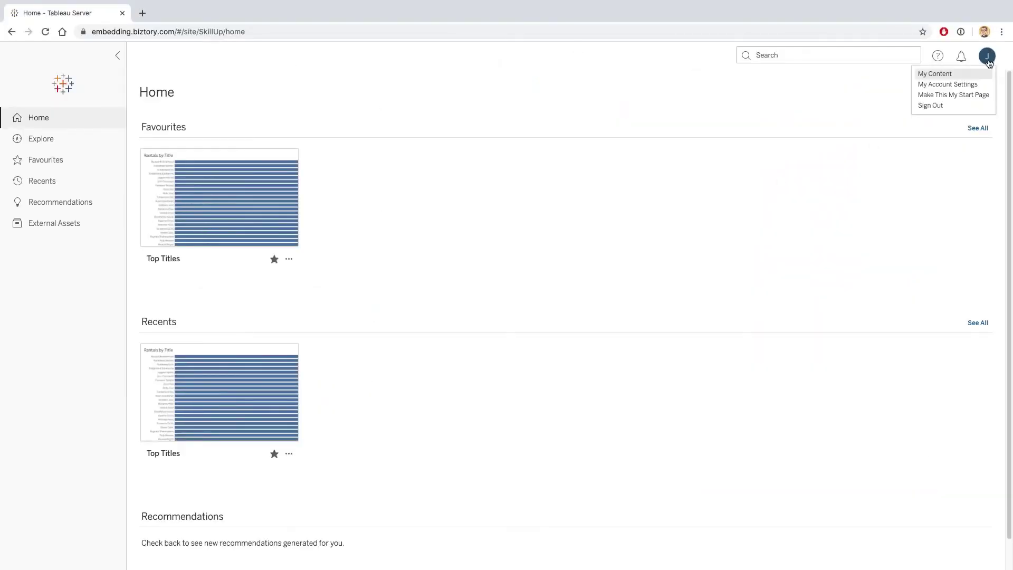
left_click(933, 103)
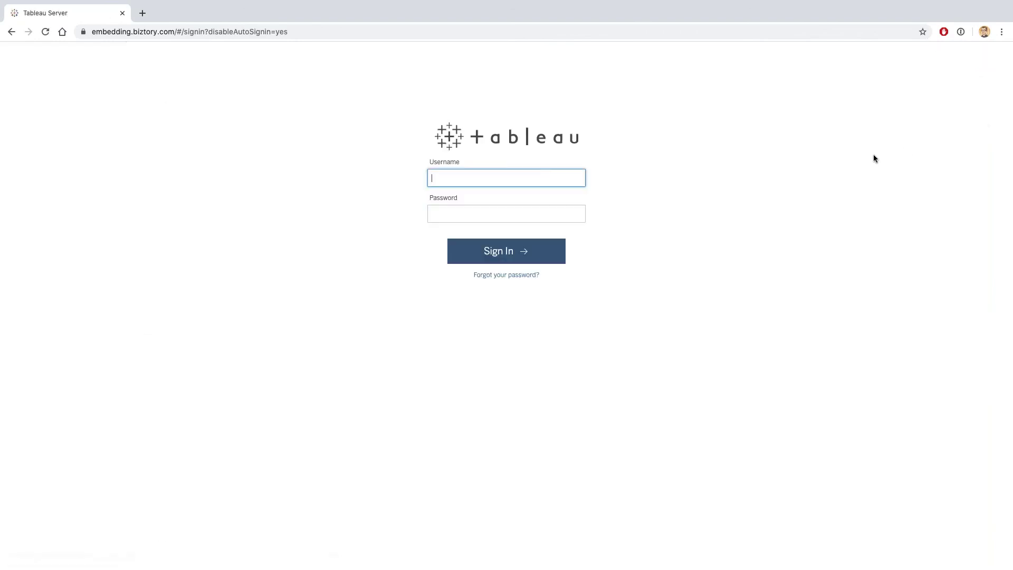
Step: Sign in with the other account's username and password
type("anoopo@demo")
key("Tab")
type("••••••••••")
key("Return")
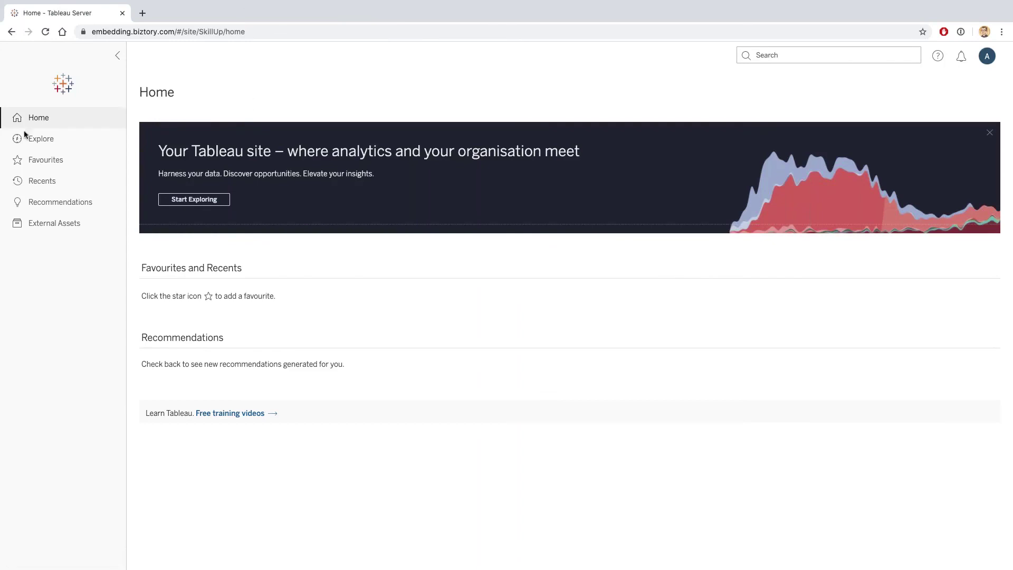
Step: Open the Standard Data Sources project under Explore to confirm Rental Data is there
left_click(42, 140)
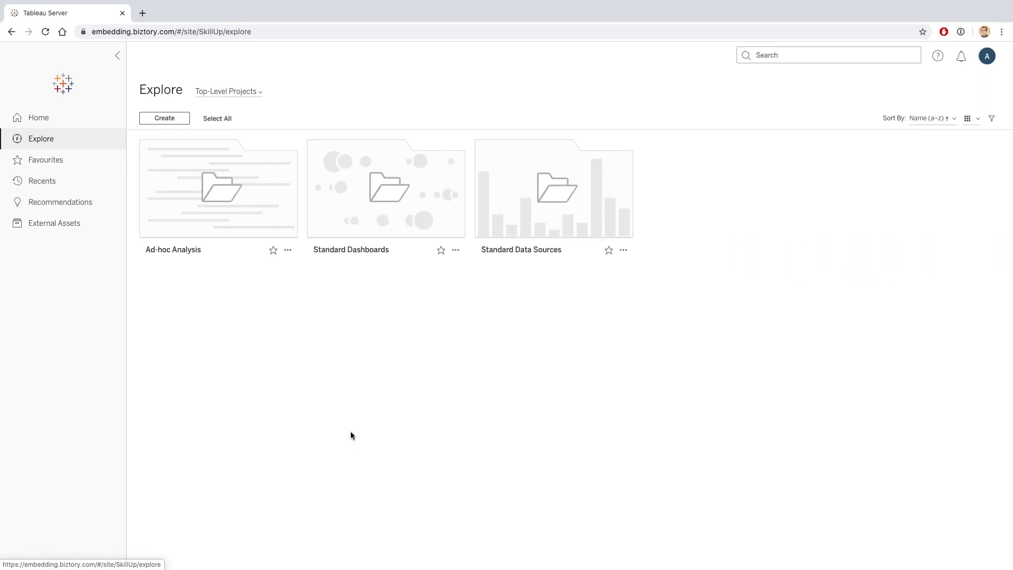
mouse_move(395, 214)
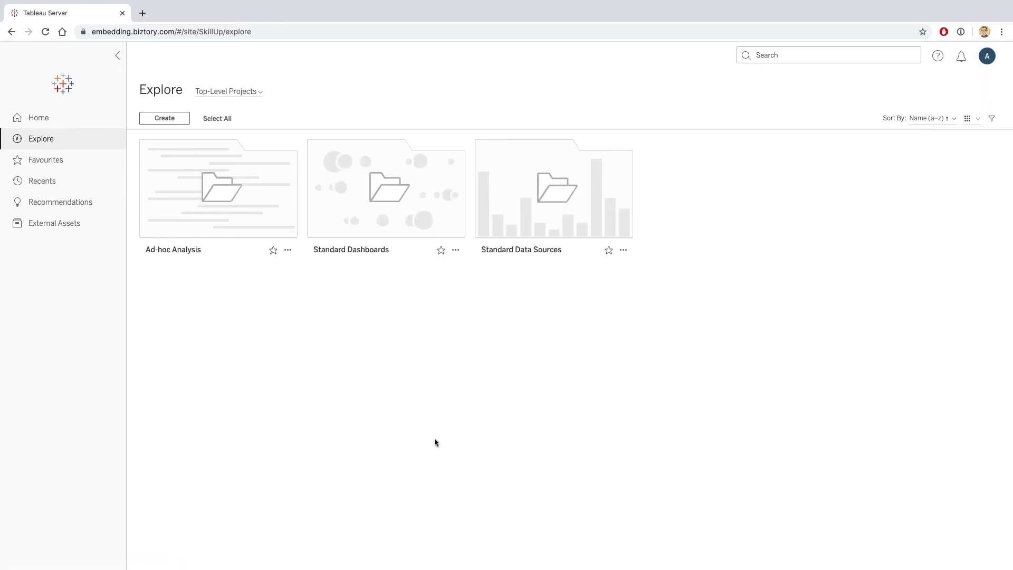
mouse_move(580, 208)
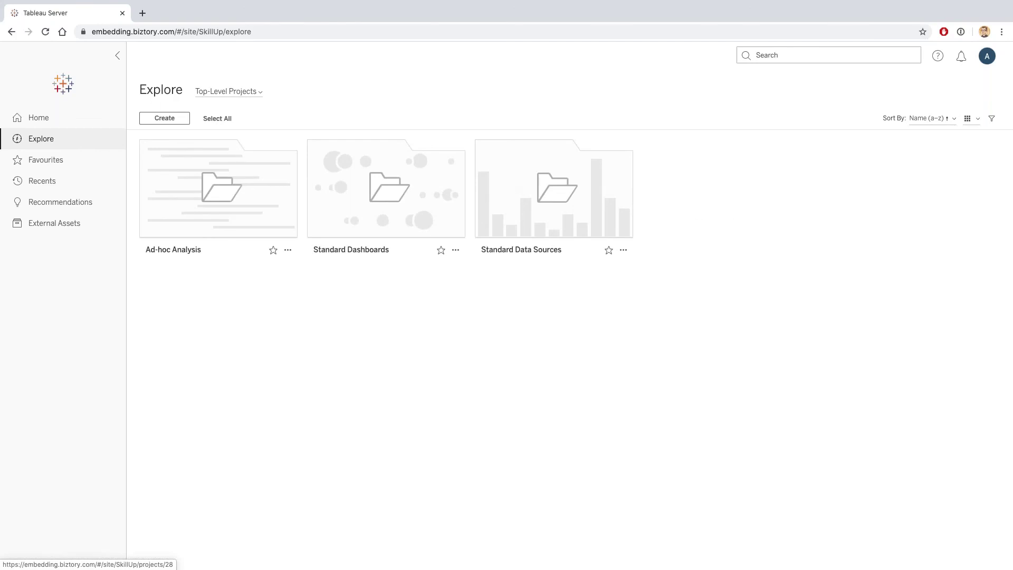
left_click(574, 199)
Step: Go back to the project list and open Standard Dashboards holding Top Titles
mouse_move(248, 194)
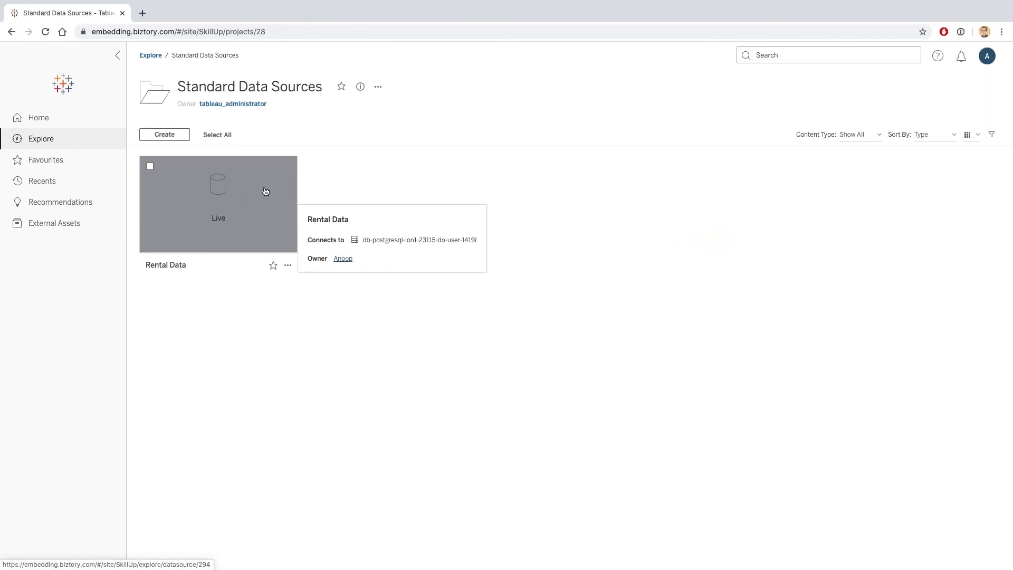
left_click(151, 55)
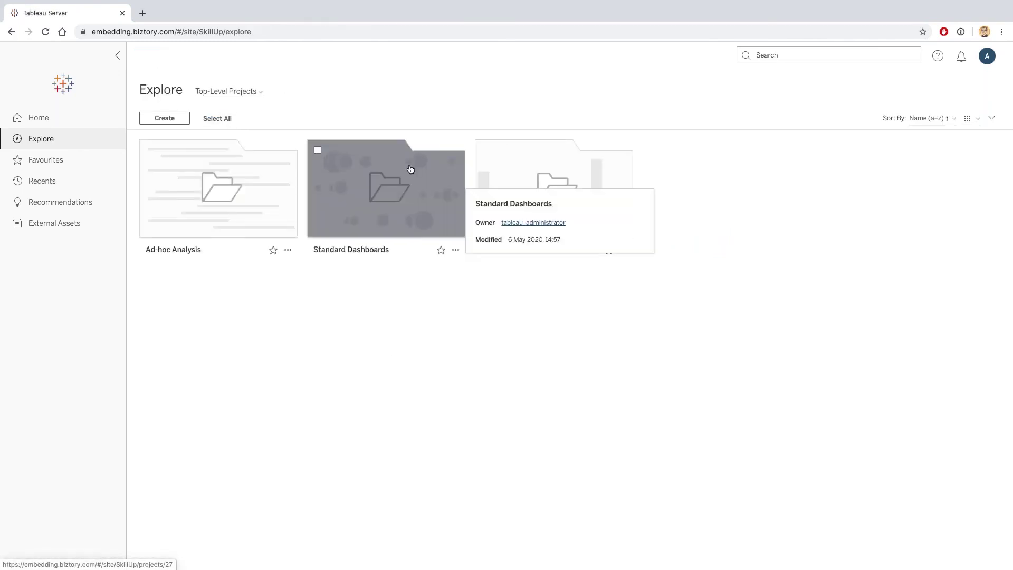
left_click(411, 168)
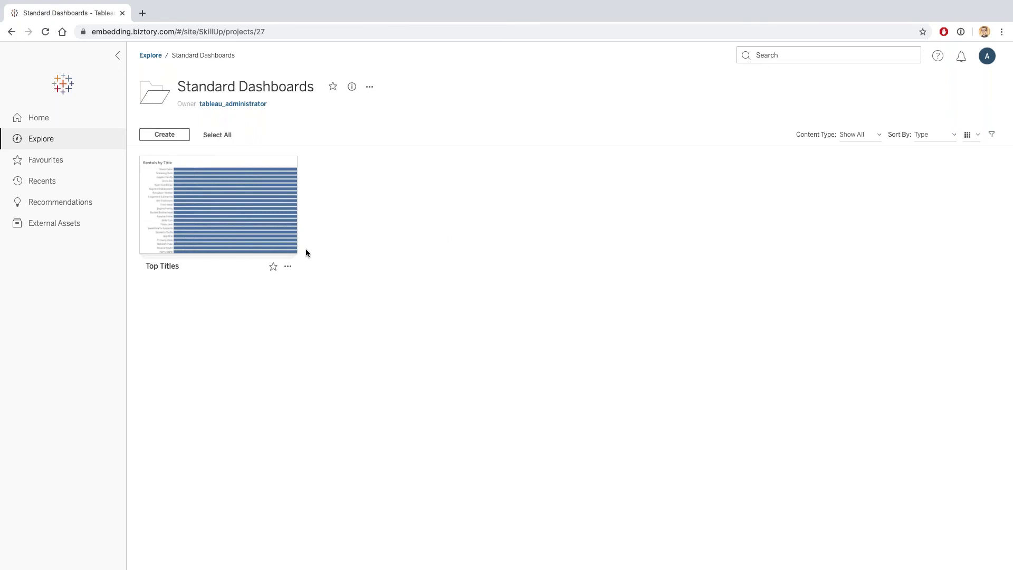
left_click(288, 267)
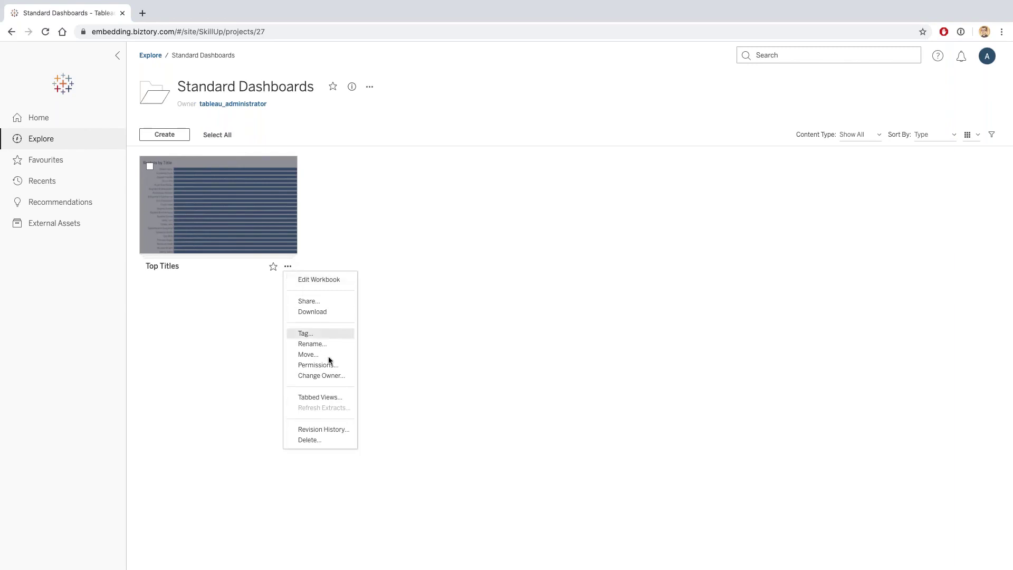
left_click(342, 429)
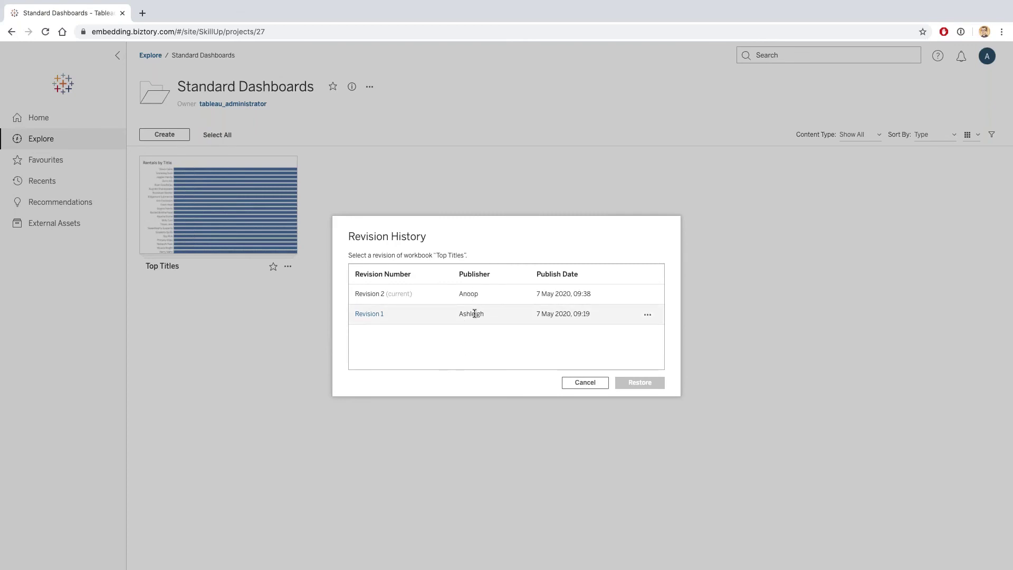
left_click(645, 315)
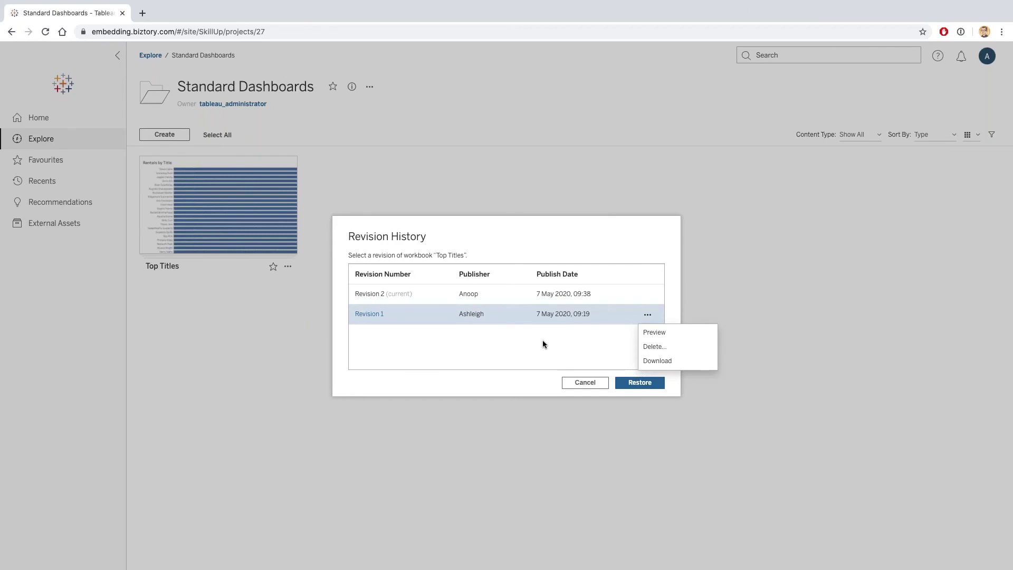
left_click(534, 362)
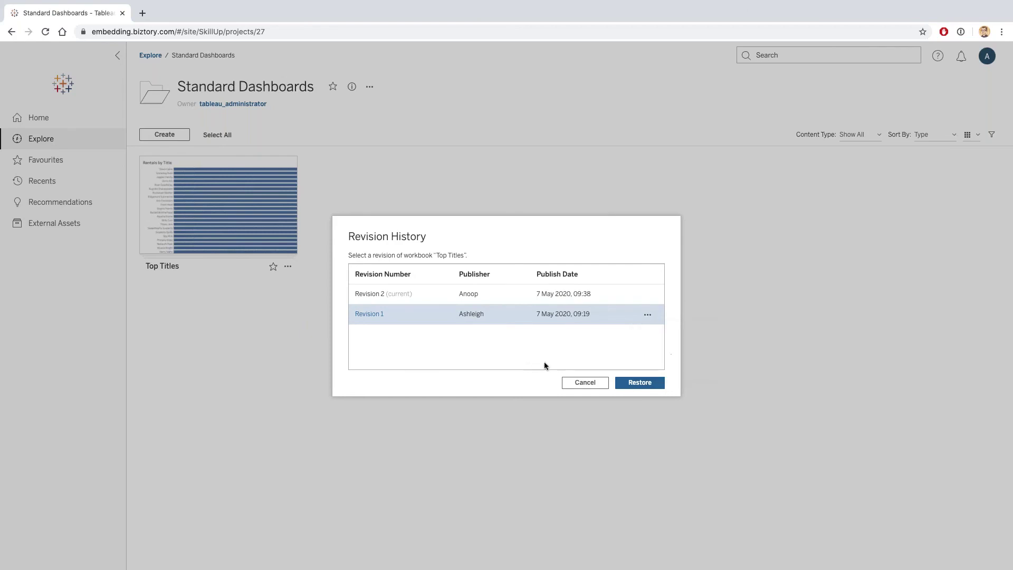
left_click(581, 385)
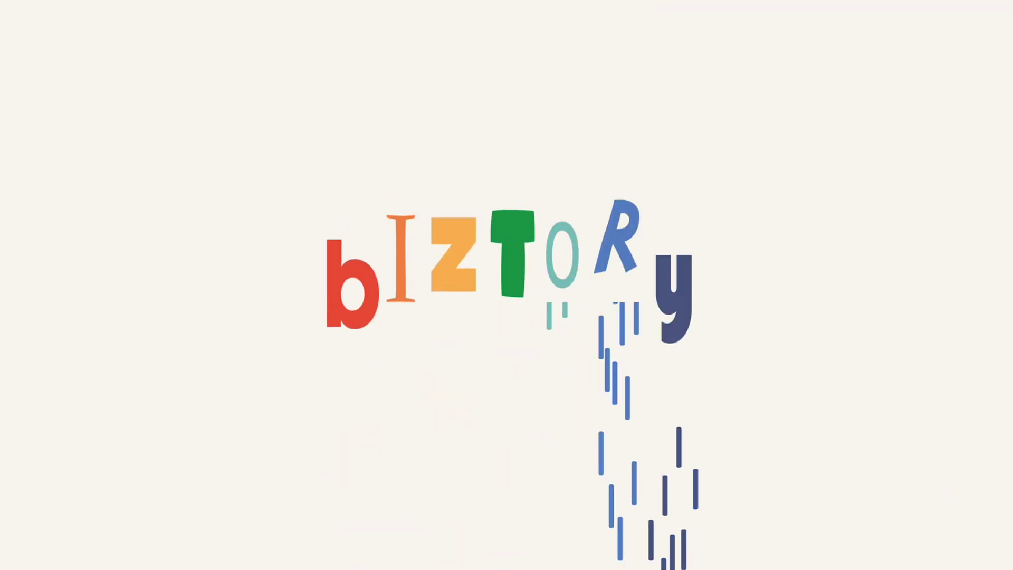